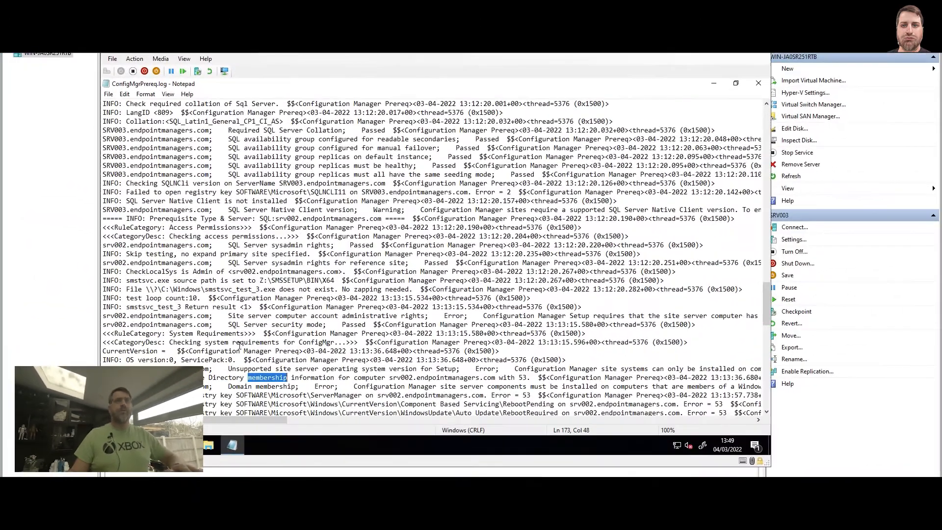
# Search the prerequisite log for "Error" and go through the matches down to the domain membership entry.
pyautogui.click(317, 316)
pyautogui.hotkey('ctrl', 'f')
pyautogui.write('Error')
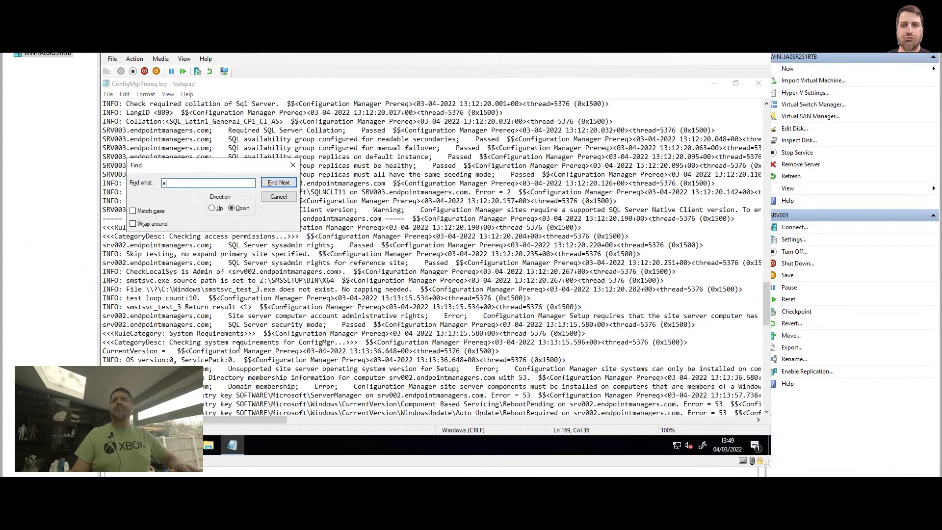
pyautogui.press('Return')
pyautogui.press('Escape')
pyautogui.press('F3')
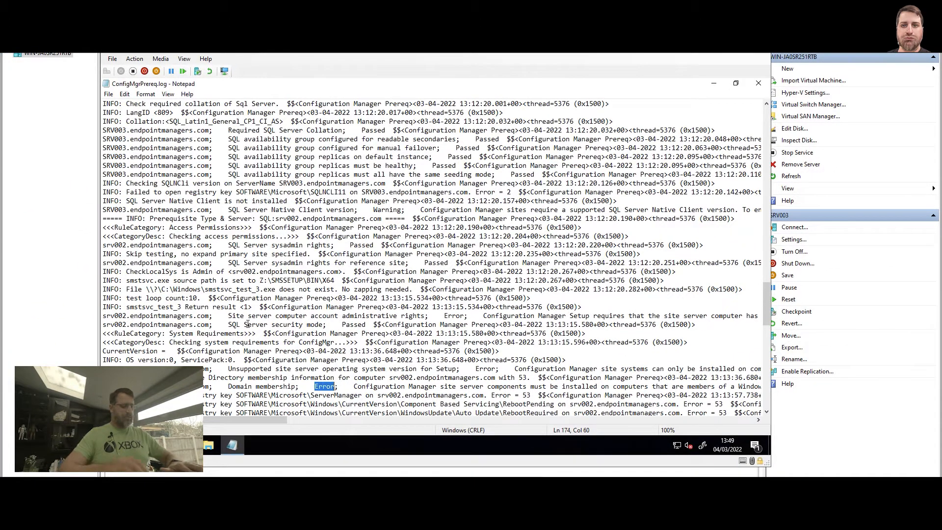
pyautogui.scroll(-1, 297, 384)
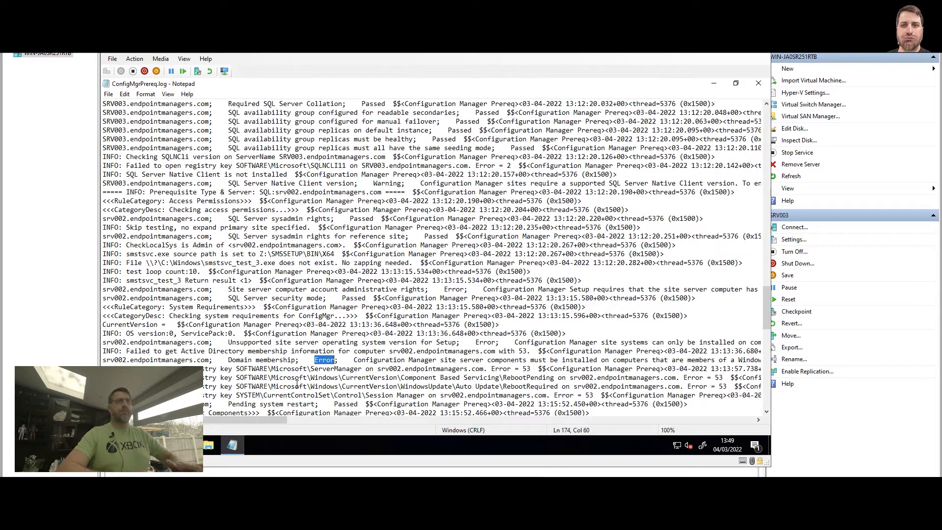
# Copy the server name srv002.endpointmanagers.com from the start of the domain membership error line.
pyautogui.press('Home')
pyautogui.hotkey('ctrl', 'shift', 'Right')
pyautogui.hotkey('shift', 'Left')
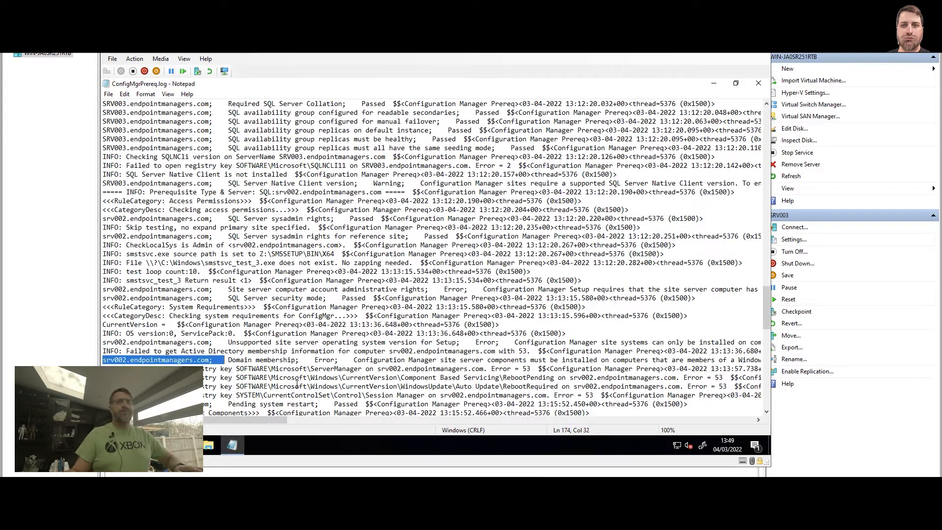
pyautogui.hotkey('shift', 'Left')
pyautogui.hotkey('shift', 'Left')
pyautogui.hotkey('shift', 'Left')
pyautogui.hotkey('shift', 'Left')
pyautogui.hotkey('ctrl', 'c')
# Search the log from its beginning for srv002.endpointmanagers.com and step through the matches to the WMI namespace error.
pyautogui.hotkey('ctrl', 'Home')
pyautogui.hotkey('ctrl', 'f')
pyautogui.hotkey('ctrl', 'v')
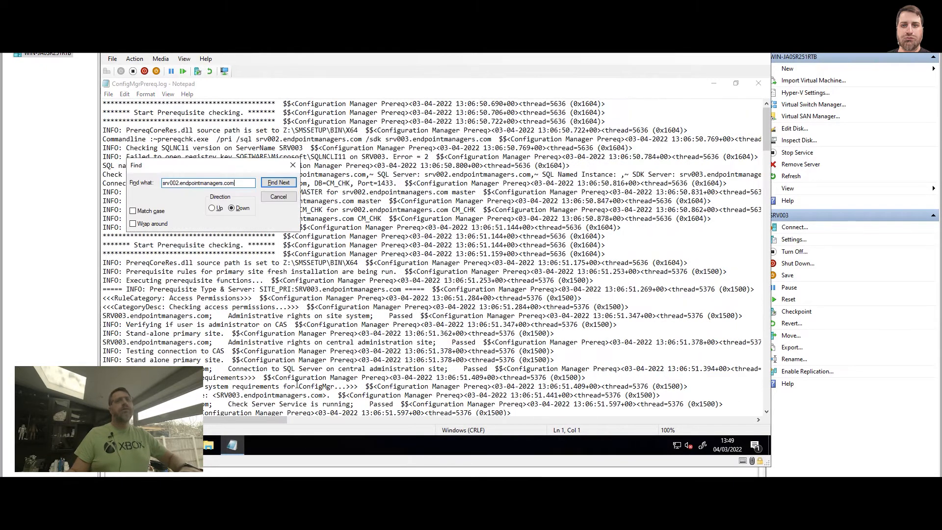
pyautogui.press('Home')
pyautogui.press('Right')
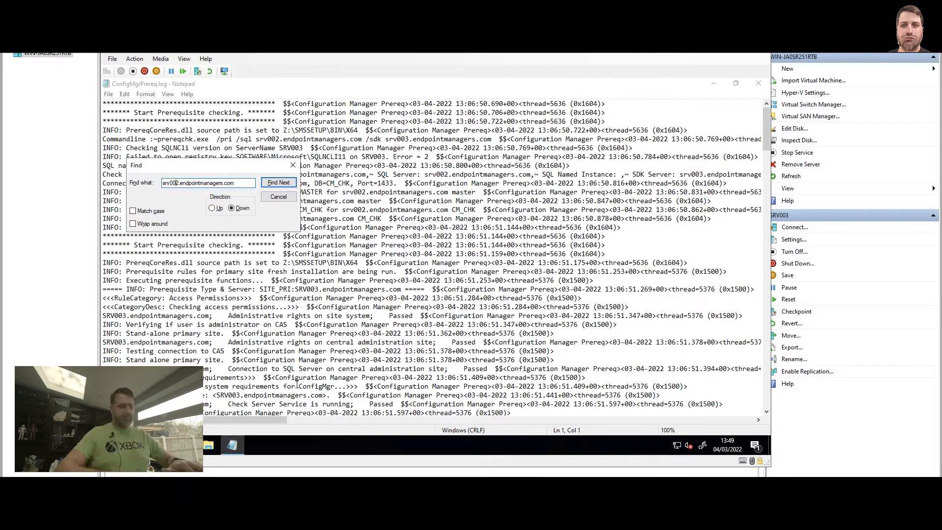
pyautogui.press('Return')
pyautogui.press('Escape')
pyautogui.press('F3')
pyautogui.press('F3')
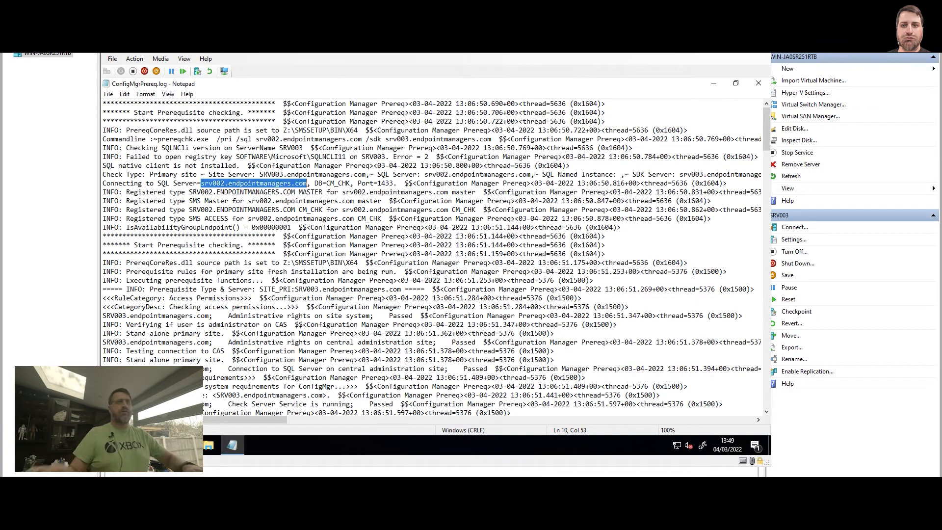
pyautogui.press('F3')
pyautogui.press('F3')
pyautogui.press('F3')
pyautogui.press('F3')
pyautogui.press('F3')
pyautogui.press('F3')
pyautogui.press('F3')
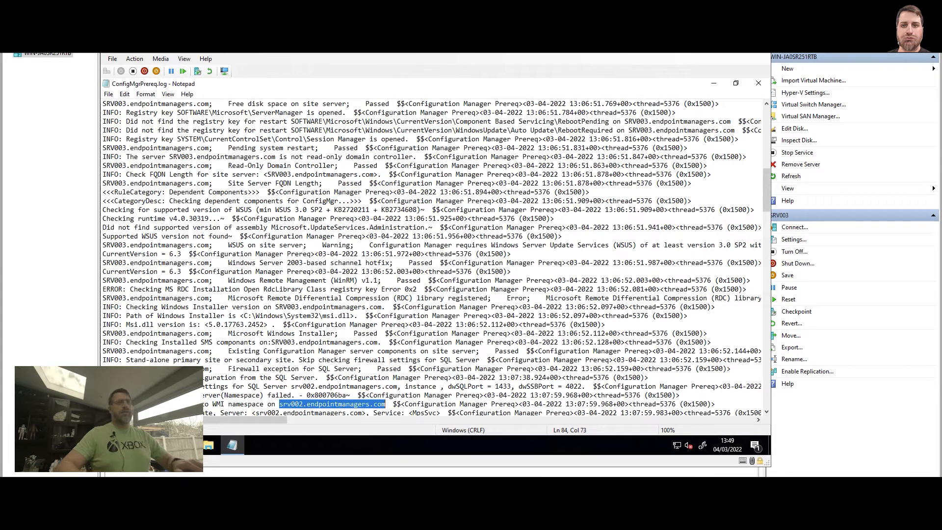
# Examine the WMI namespace connection entry and the following smstsvc.exe copy error for srv002.
pyautogui.moveTo(104, 404); pyautogui.dragTo(385, 404)
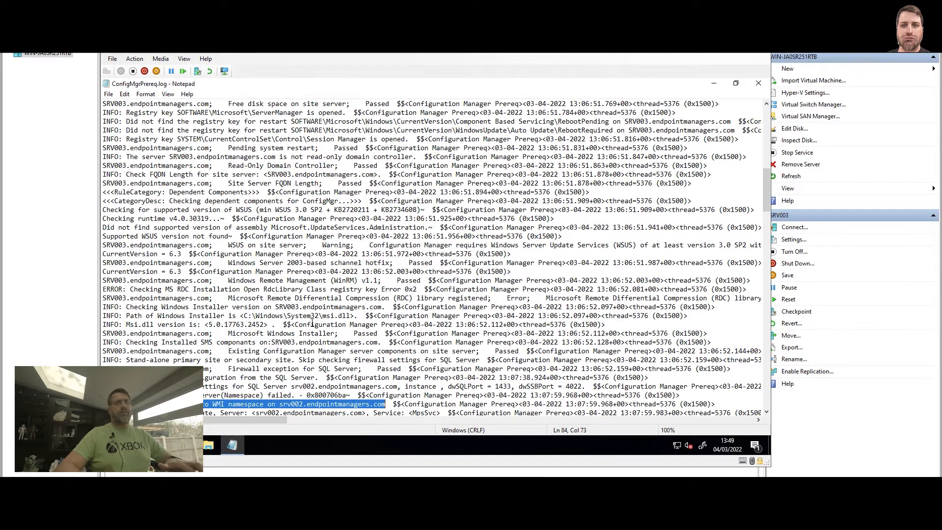
pyautogui.press('F3')
pyautogui.scroll(-3, 240, 321)
pyautogui.press('F3')
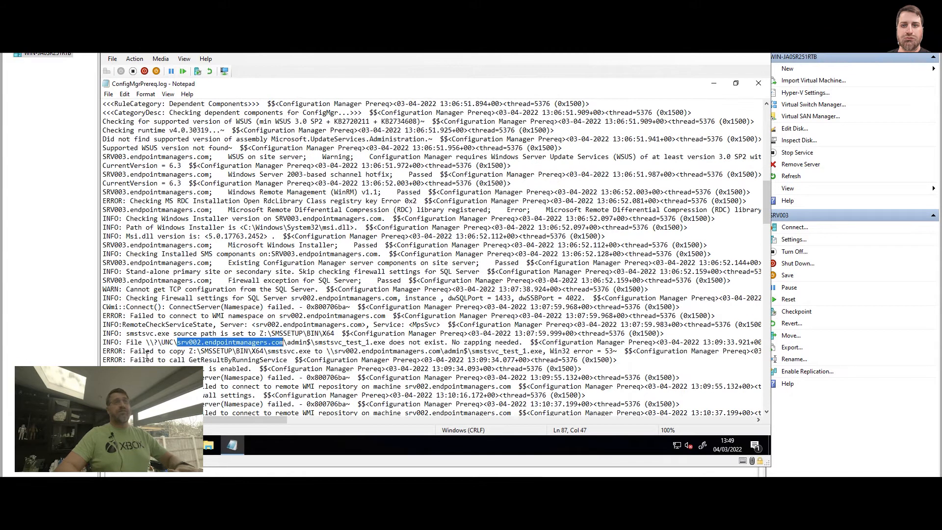
pyautogui.moveTo(131, 352); pyautogui.dragTo(283, 350)
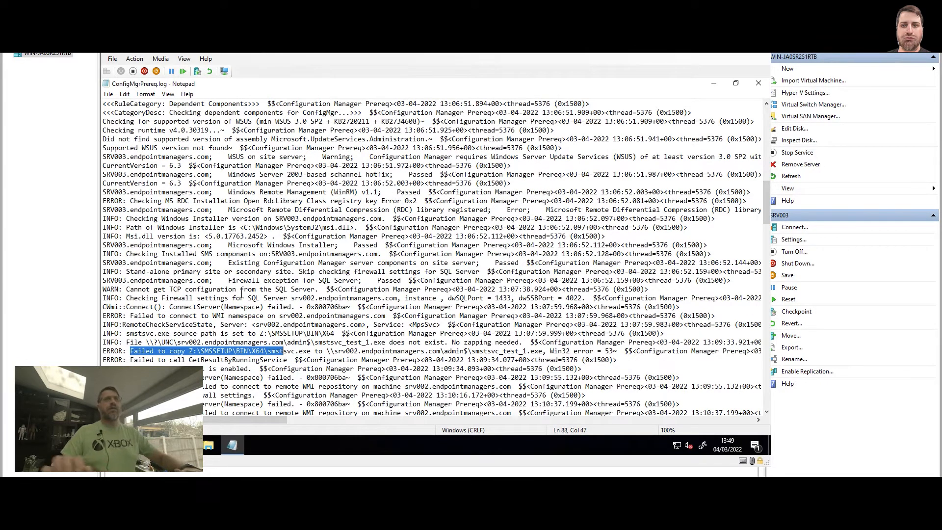
# Restart the srv002.endpointmanagers.com search from the beginning of the log and step through the matches to the RemoteCheckServiceState entry.
pyautogui.press('F3')
pyautogui.press('Up')
pyautogui.hotkey('ctrl', 'Home')
pyautogui.hotkey('ctrl', 'f')
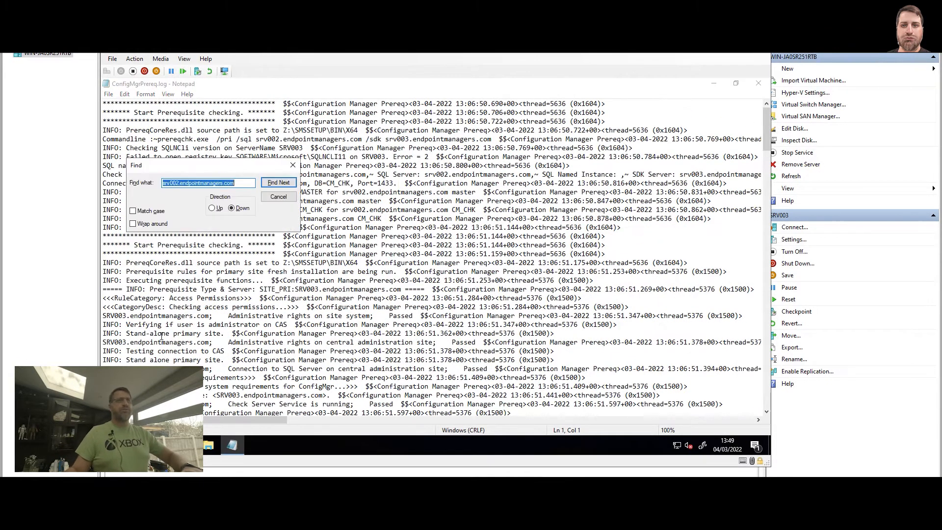
pyautogui.press('Home')
pyautogui.press('Escape')
pyautogui.press('F3')
pyautogui.press('F3')
pyautogui.press('F3')
pyautogui.press('F3')
pyautogui.press('F3')
pyautogui.press('F3')
pyautogui.press('F3')
pyautogui.press('F3')
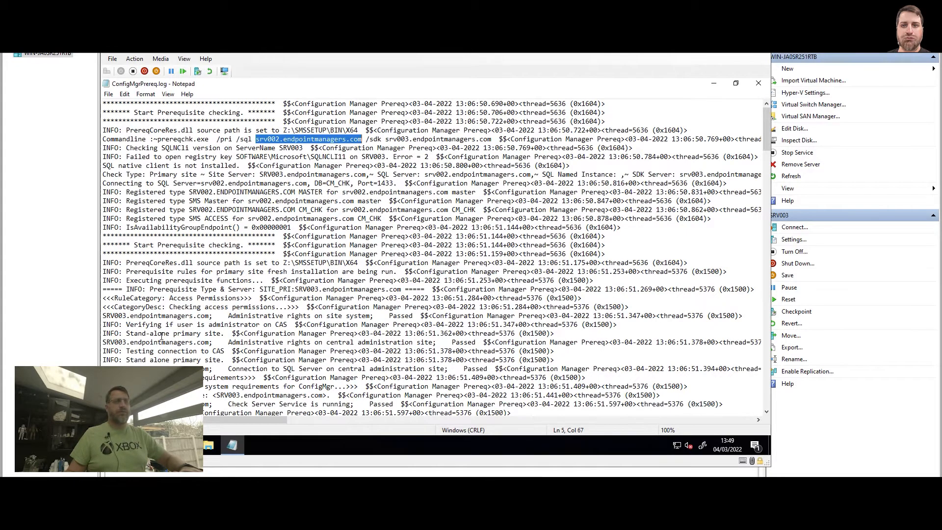
pyautogui.press('F3')
pyautogui.press('F3')
pyautogui.press('F3')
pyautogui.press('F3')
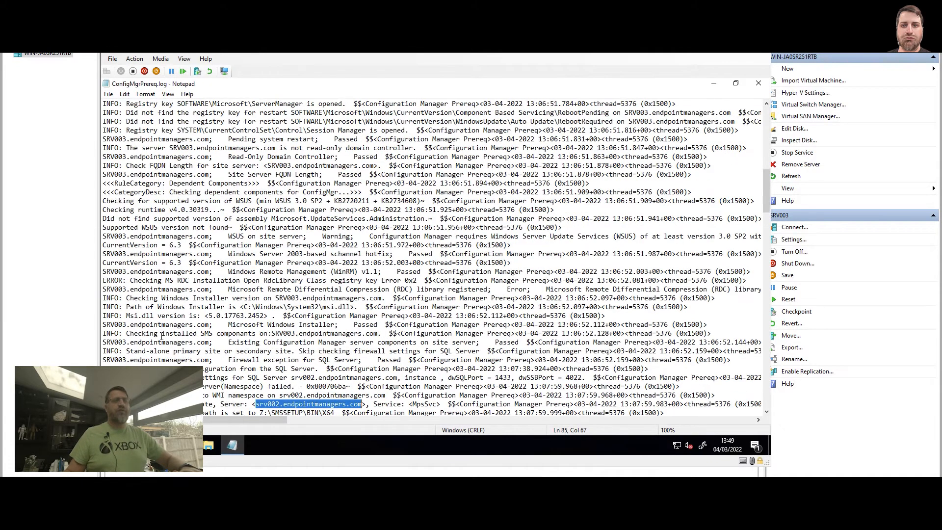
# Examine the GetResultByRunningService error and the matches for the remote WMI repository connection on srv002.
pyautogui.scroll(-4, 287, 318)
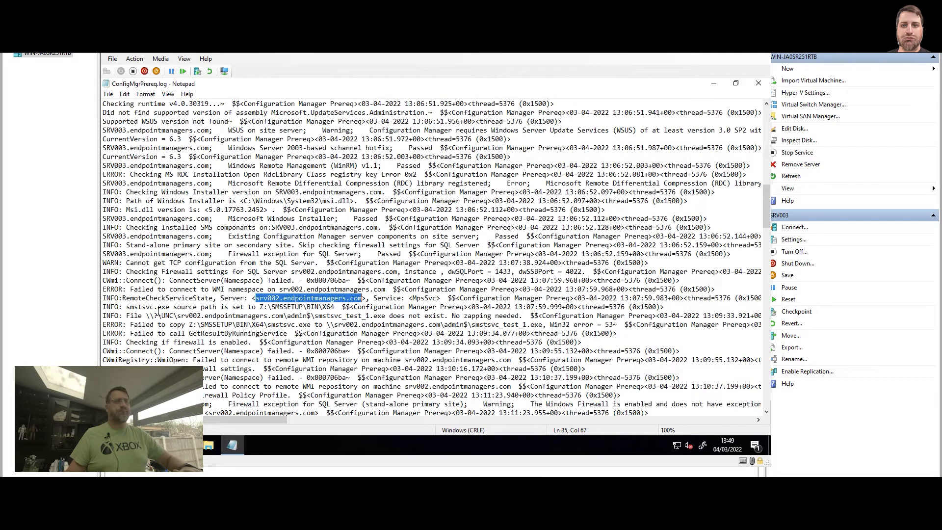
pyautogui.press('F3')
pyautogui.press('F3')
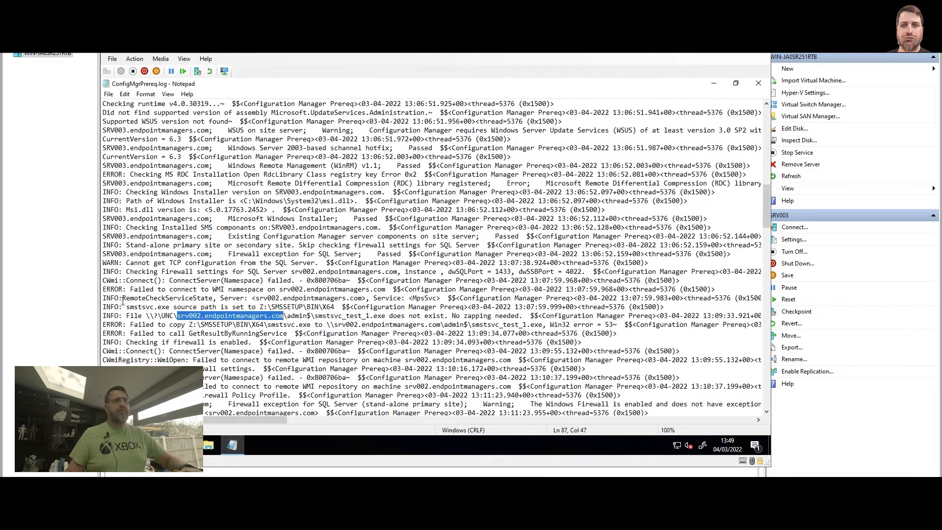
pyautogui.moveTo(131, 333); pyautogui.dragTo(293, 334)
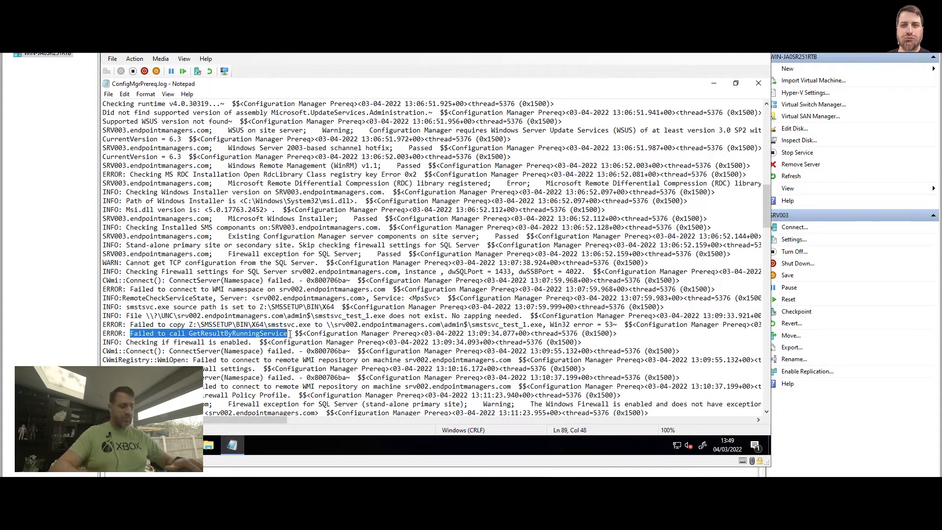
pyautogui.press('F3')
# Examine the Firewall Policy Profile access error and the SQL service account error in the log.
pyautogui.press('F3')
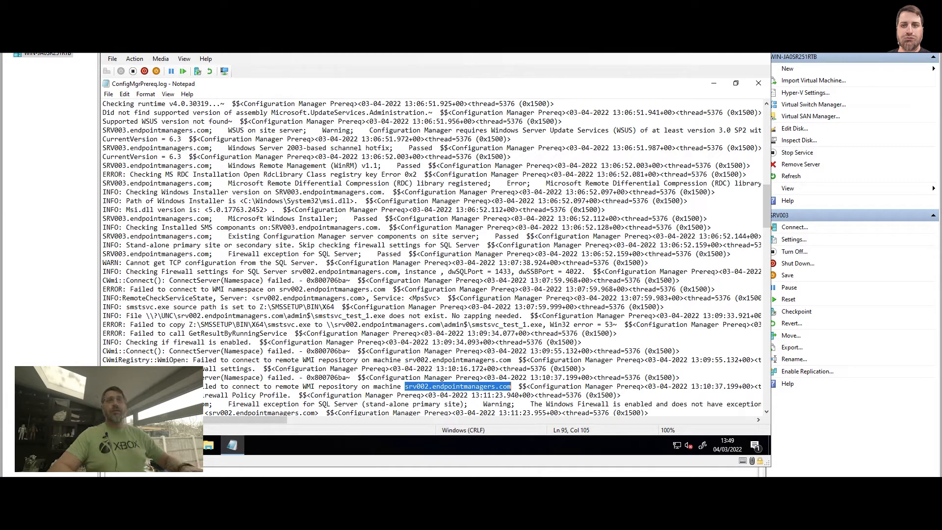
pyautogui.moveTo(130, 395); pyautogui.dragTo(279, 395)
pyautogui.scroll(-3, 199, 284)
pyautogui.press('F3')
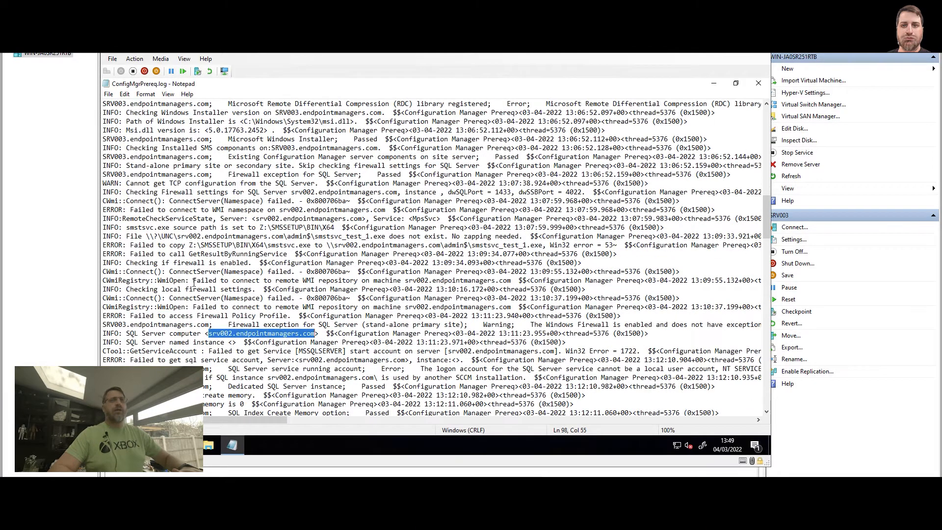
pyautogui.press('F3')
pyautogui.moveTo(133, 360); pyautogui.dragTo(269, 356)
pyautogui.scroll(-3, 265, 353)
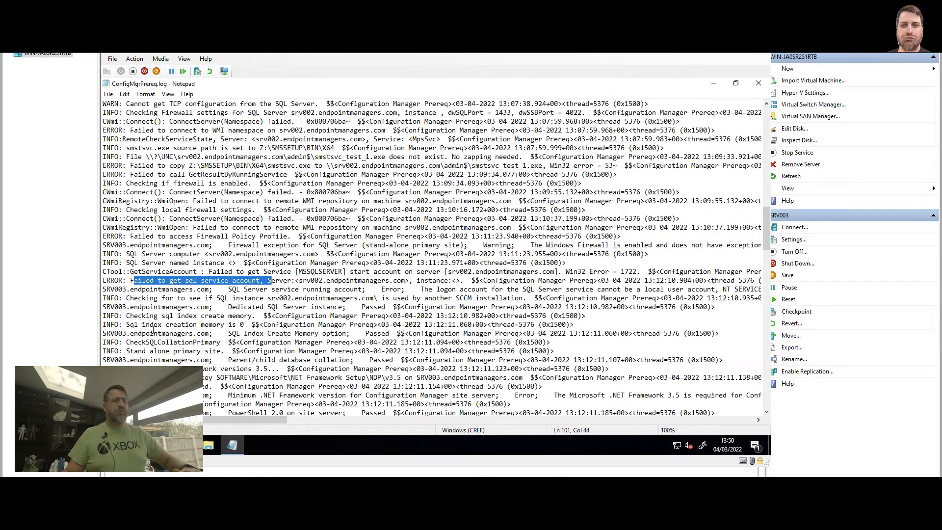
# Check the further srv002 matches up to the SQL Server sysadmin rights entry and close the log.
pyautogui.press('F3')
pyautogui.press('F3')
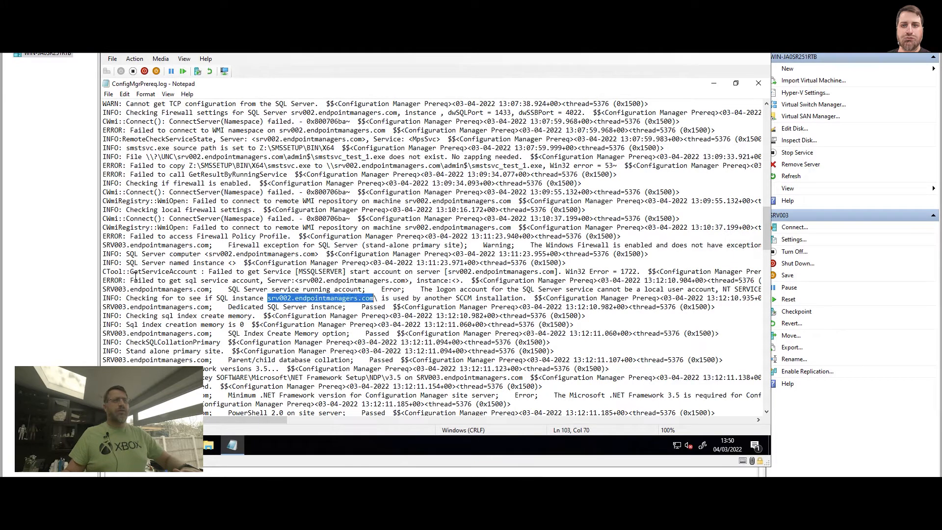
pyautogui.moveTo(130, 280); pyautogui.dragTo(244, 281)
pyautogui.press('F3')
pyautogui.press('F3')
pyautogui.press('F3')
pyautogui.moveTo(130, 377); pyautogui.dragTo(283, 378)
pyautogui.press('F3')
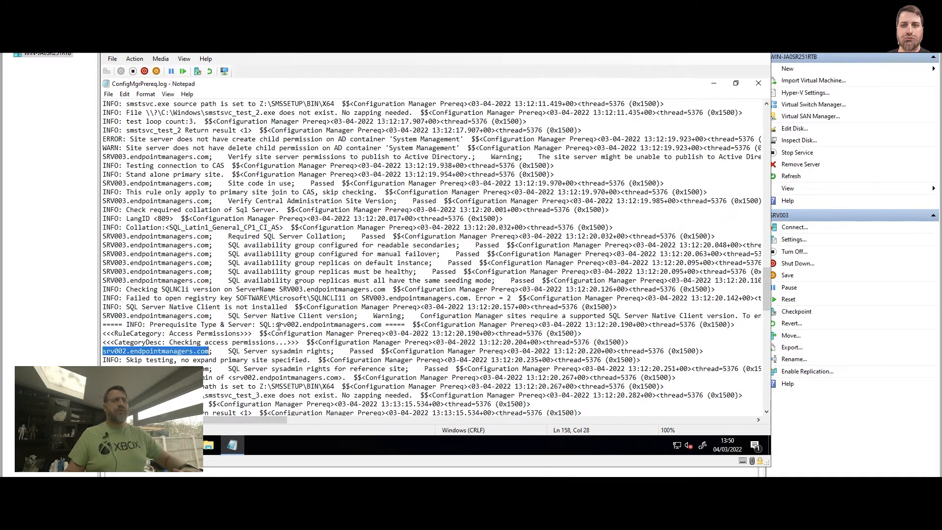
pyautogui.click(758, 83)
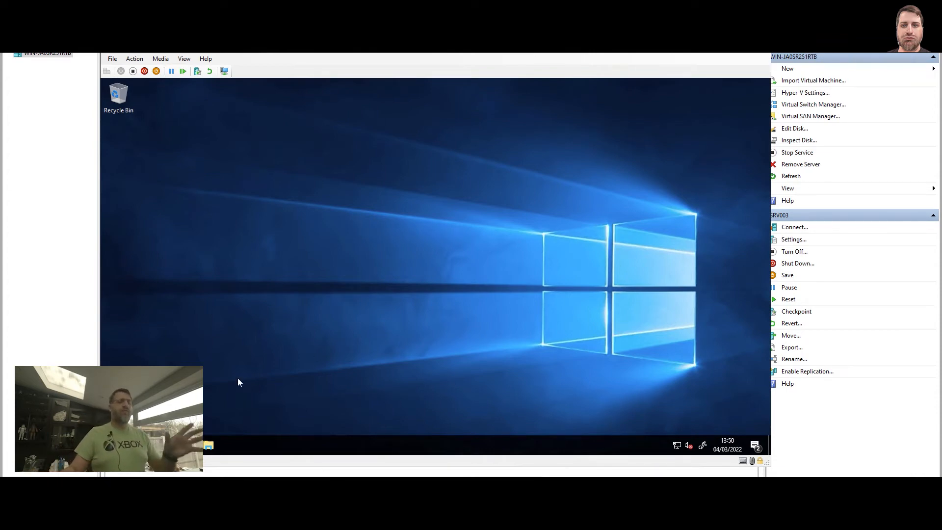
# Allow File and Printer Sharing through Windows Defender Firewall for the Domain profile and apply the change.
pyautogui.click(111, 445)
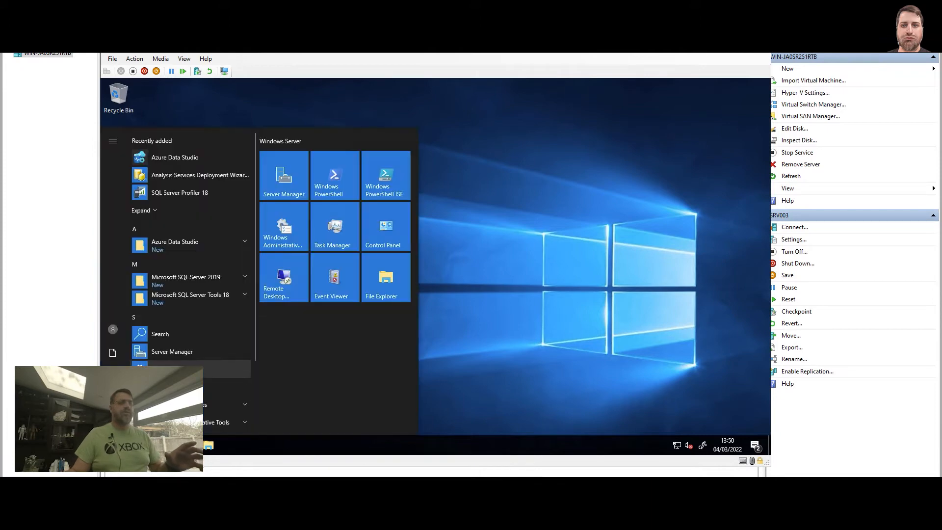
pyautogui.write('firewall')
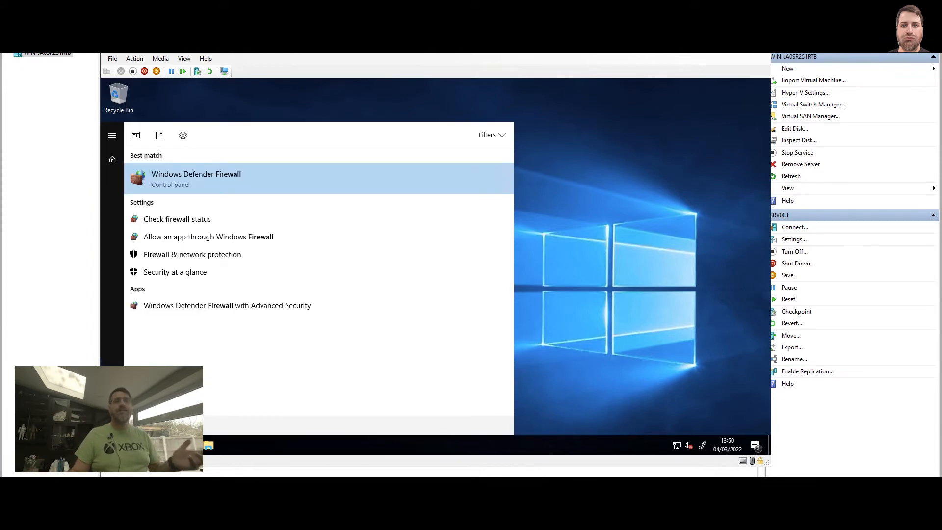
pyautogui.click(191, 241)
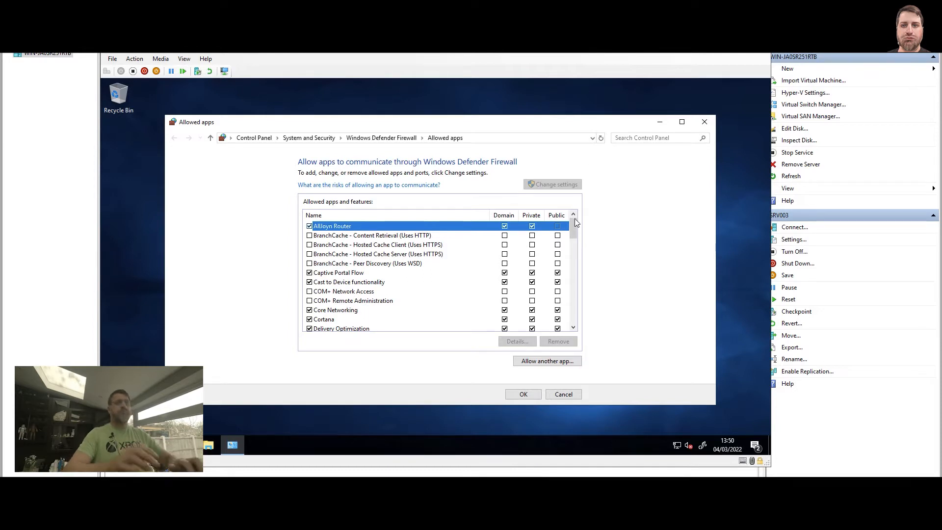
pyautogui.moveTo(575, 225); pyautogui.dragTo(575, 236)
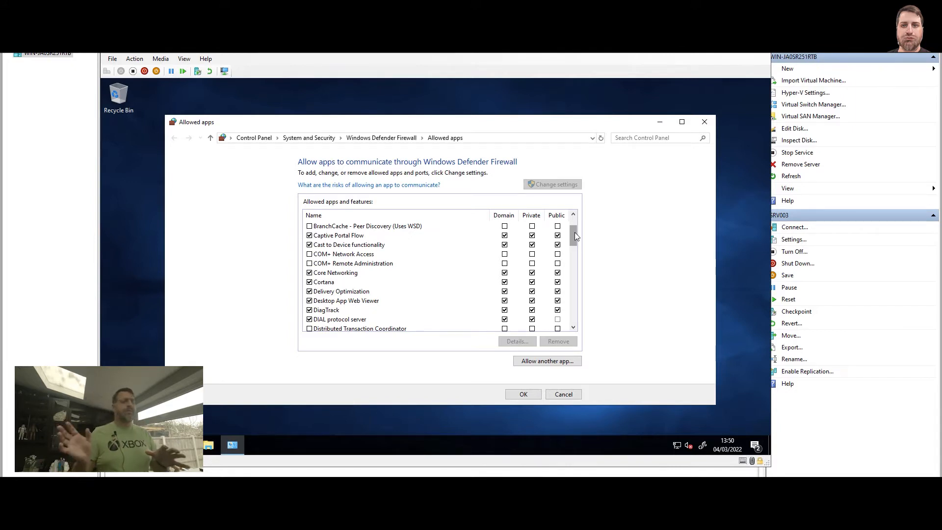
pyautogui.moveTo(575, 232); pyautogui.dragTo(573, 241)
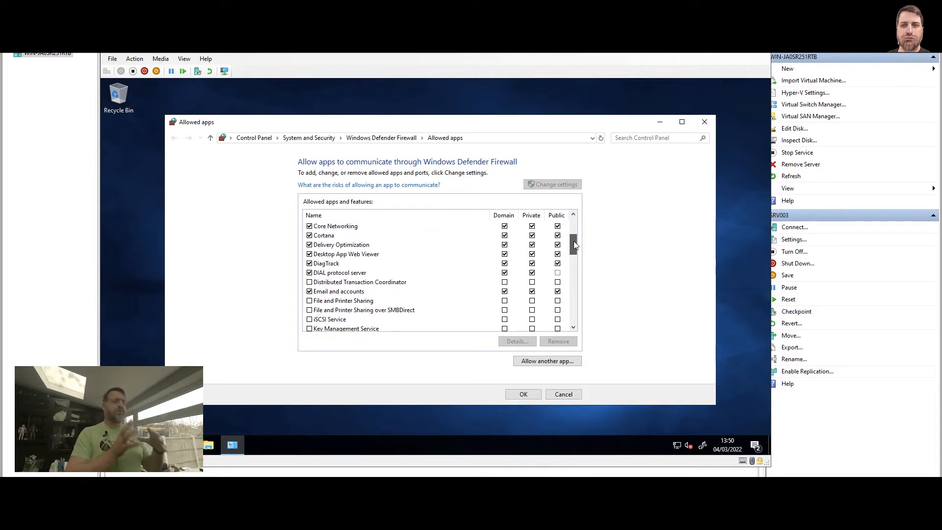
pyautogui.click(349, 298)
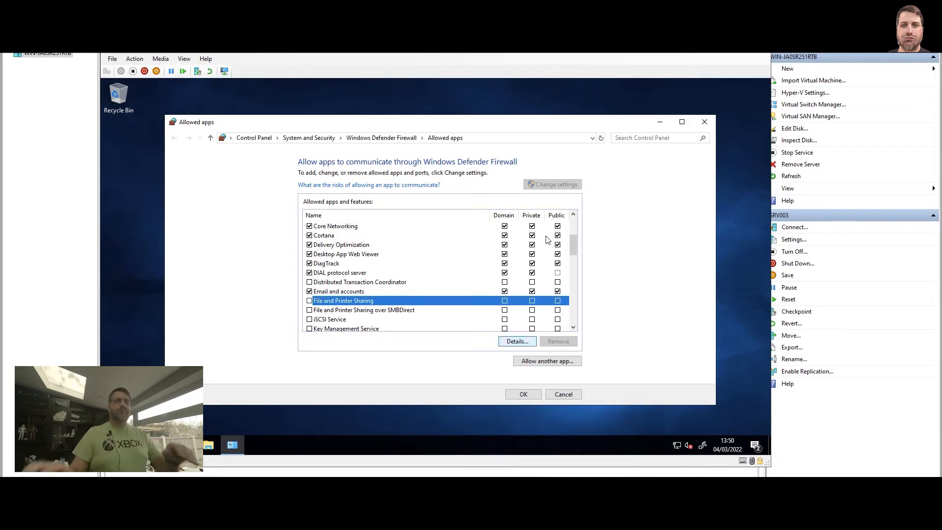
pyautogui.click(504, 302)
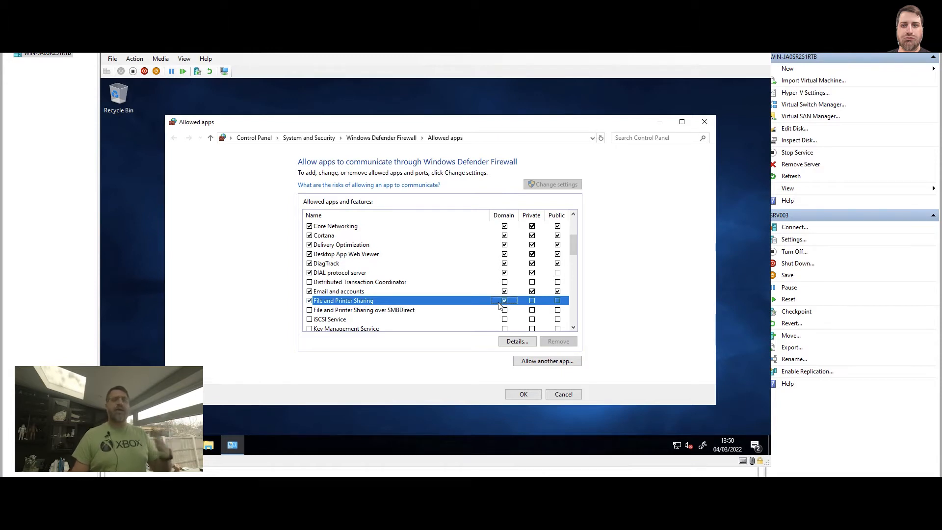
pyautogui.click(529, 399)
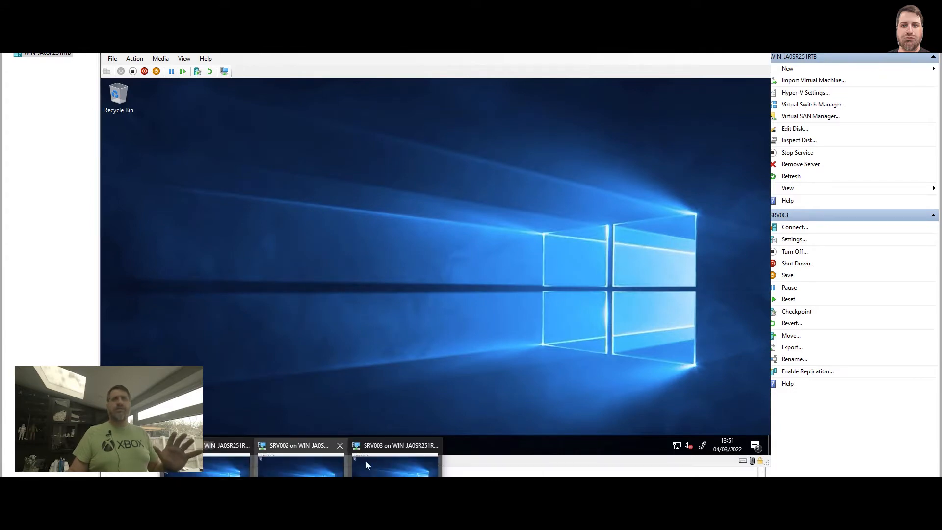
# Switch to the SRV003 virtual machine, open Server Manager and start the Add Roles and Features Wizard.
pyautogui.click(400, 455)
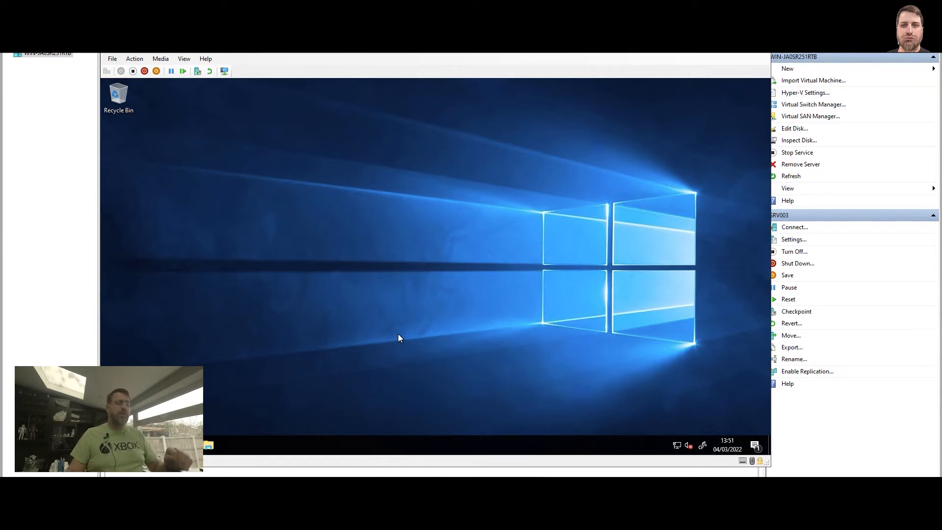
pyautogui.press('super')
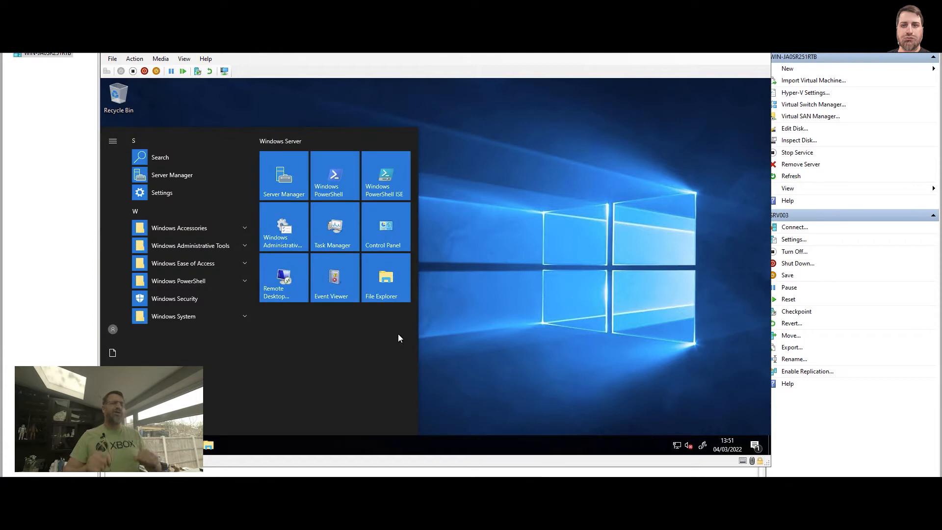
pyautogui.click(287, 182)
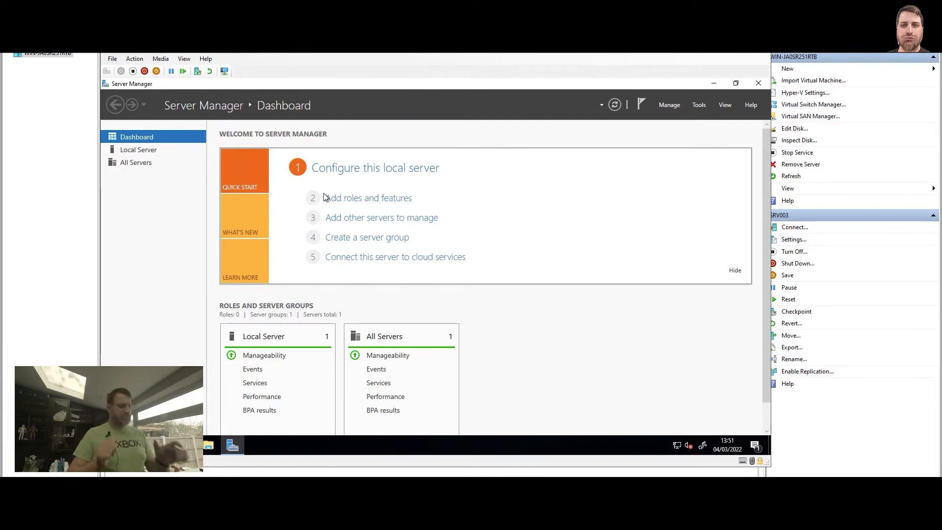
pyautogui.click(670, 105)
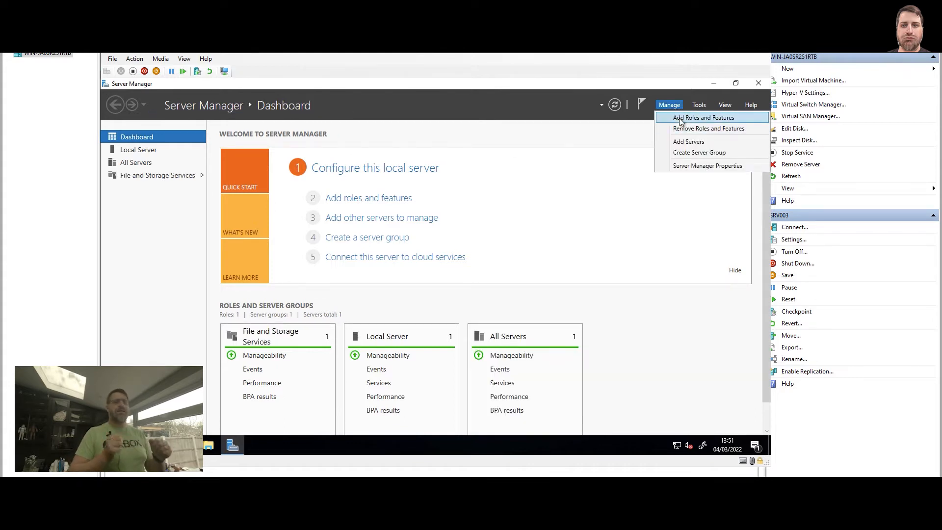
pyautogui.click(681, 120)
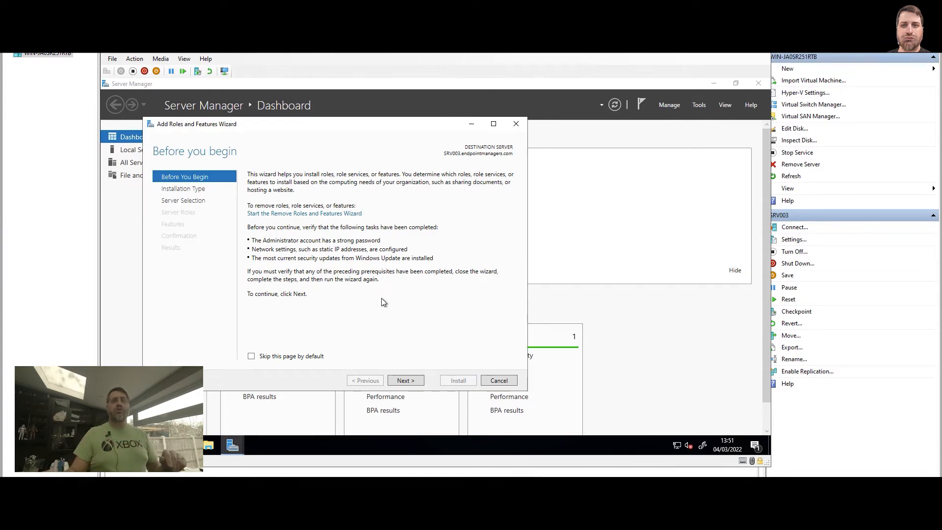
# Install the Remote Differential Compression feature on SRV003 as a role-based or feature-based installation and close the wizard.
pyautogui.click(410, 381)
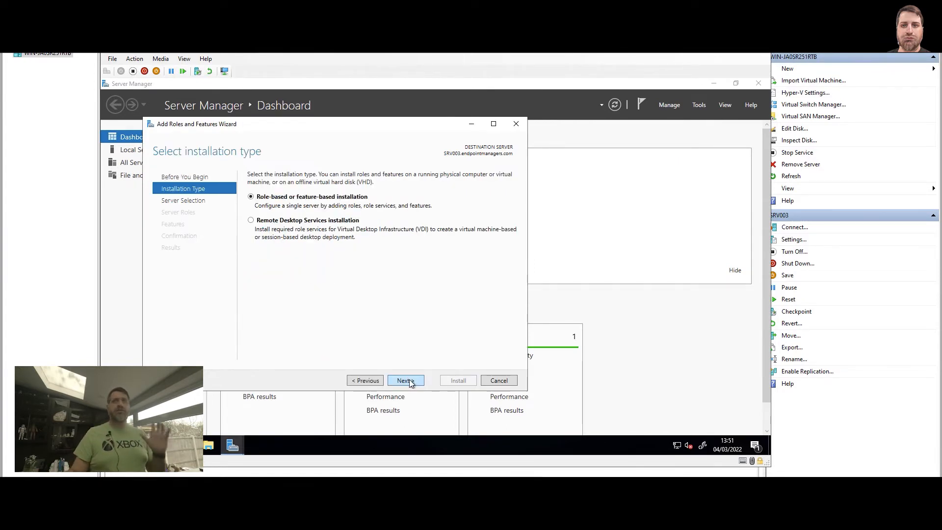
pyautogui.click(409, 380)
pyautogui.click(409, 381)
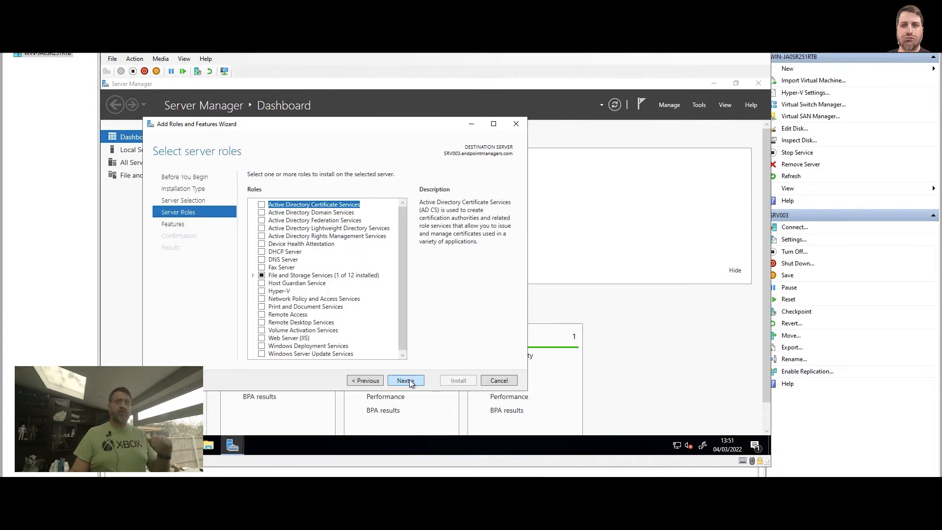
pyautogui.click(409, 381)
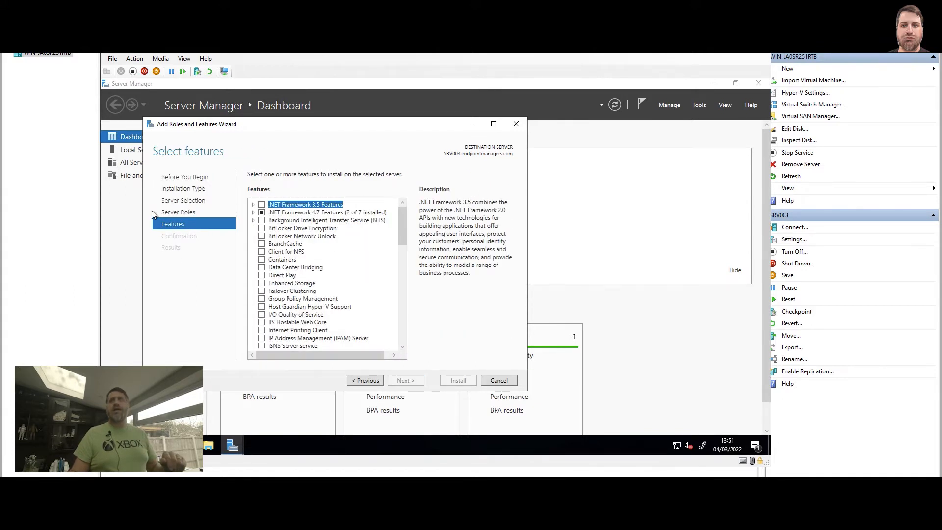
pyautogui.moveTo(400, 216); pyautogui.dragTo(400, 253)
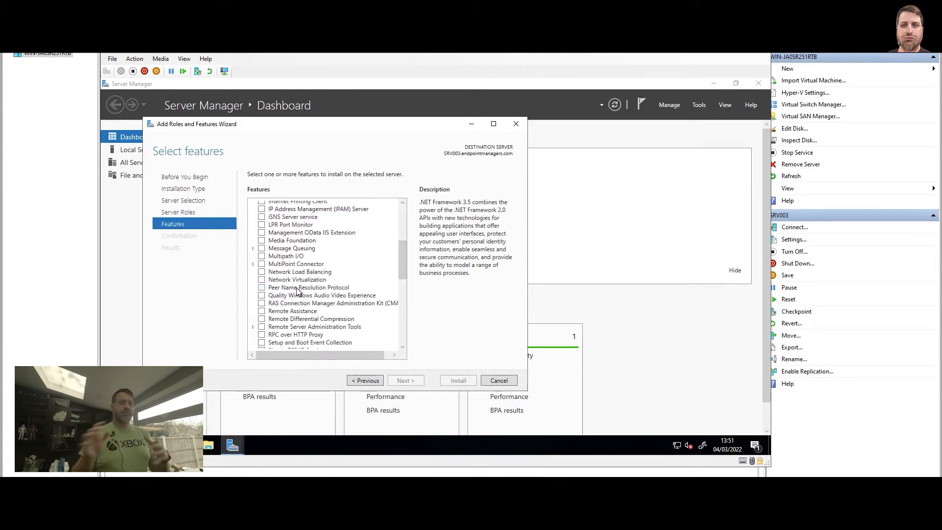
pyautogui.click(296, 320)
pyautogui.click(261, 319)
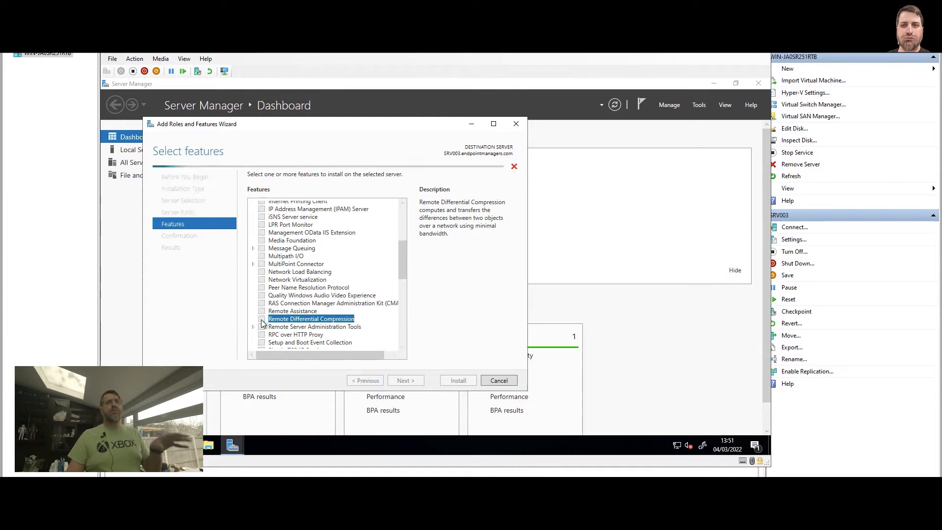
pyautogui.click(413, 380)
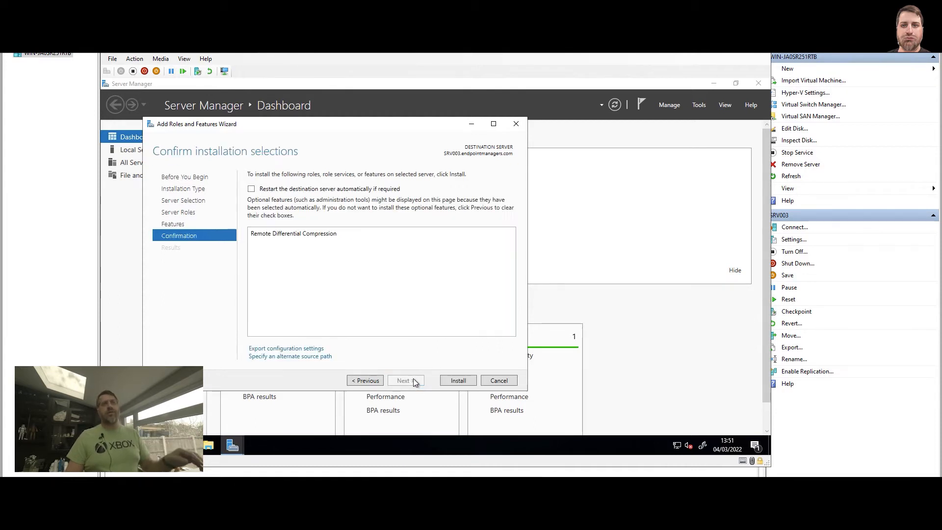
pyautogui.click(453, 382)
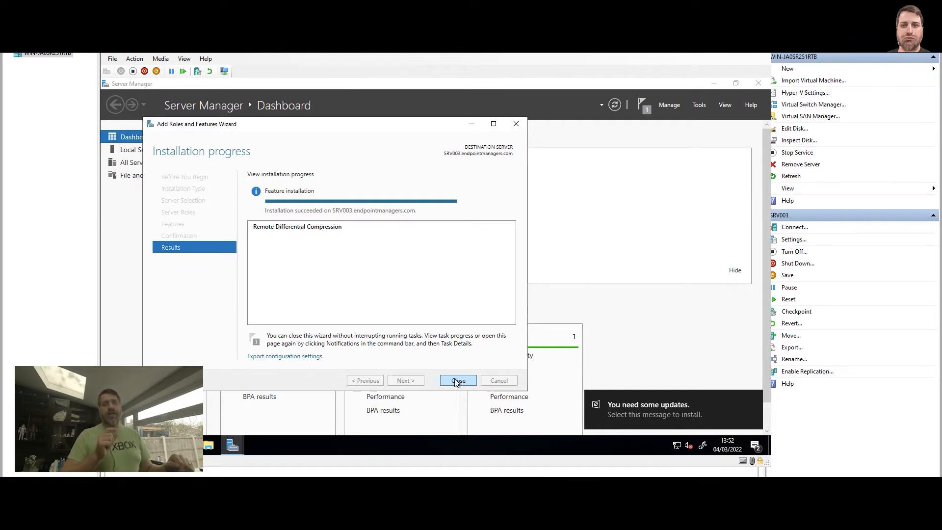
pyautogui.click(457, 382)
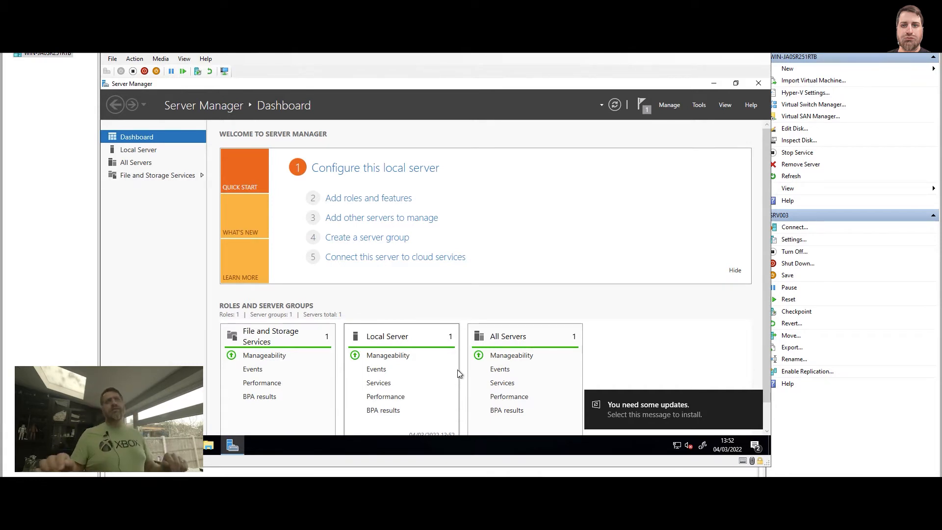
# Start another role-based installation on SRV003 and select .NET Framework 3.5 (includes .NET 2.0 and 3.0), continuing to the confirmation page.
pyautogui.click(669, 104)
pyautogui.click(672, 118)
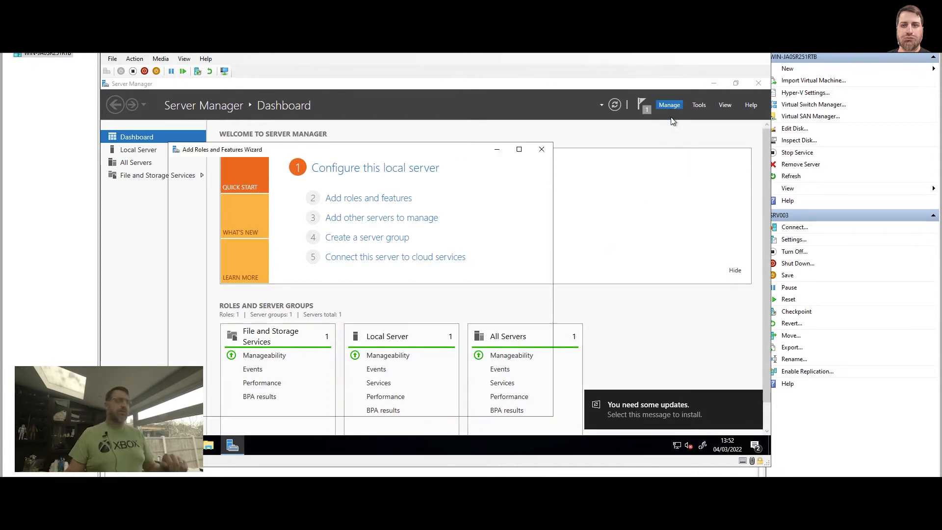
pyautogui.click(431, 404)
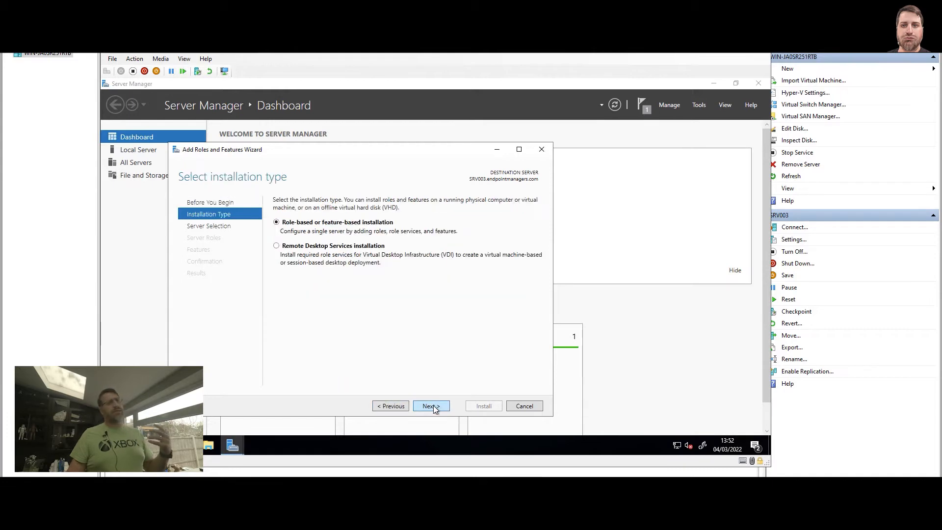
pyautogui.click(430, 406)
pyautogui.click(431, 406)
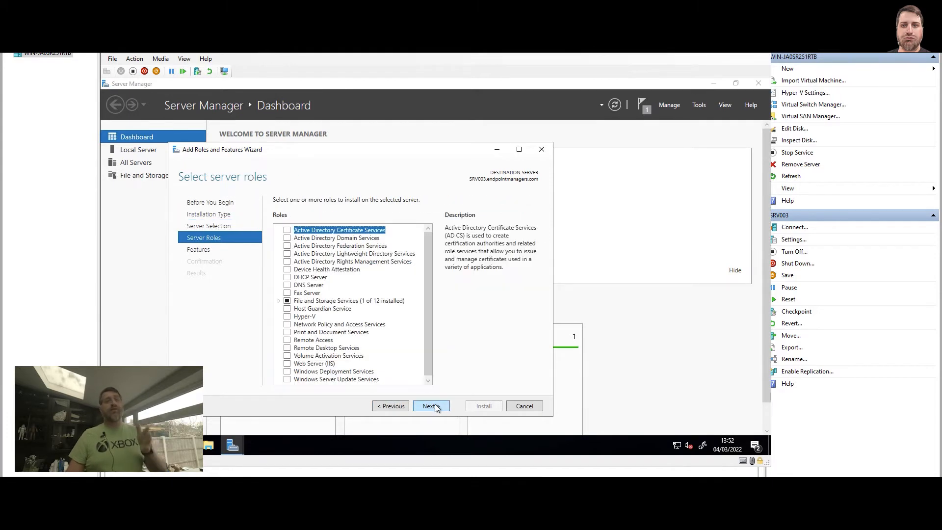
pyautogui.click(425, 406)
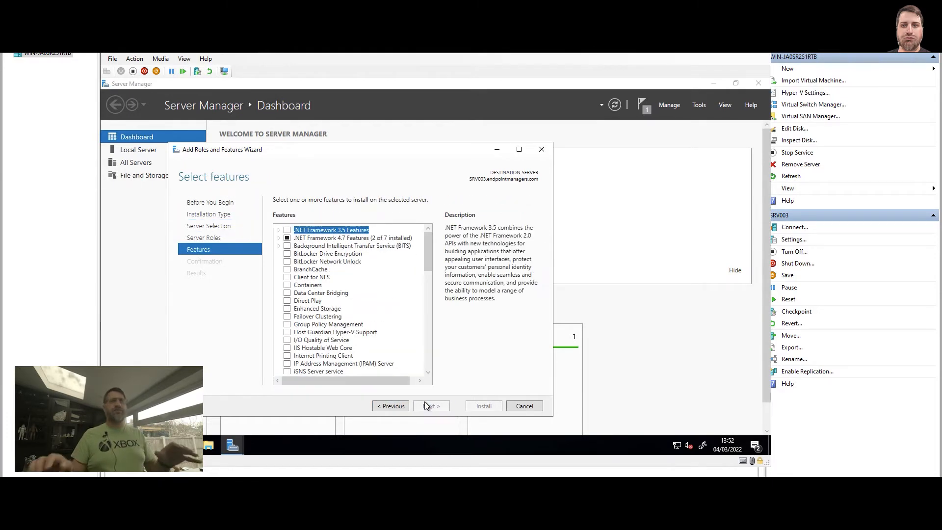
pyautogui.click(278, 230)
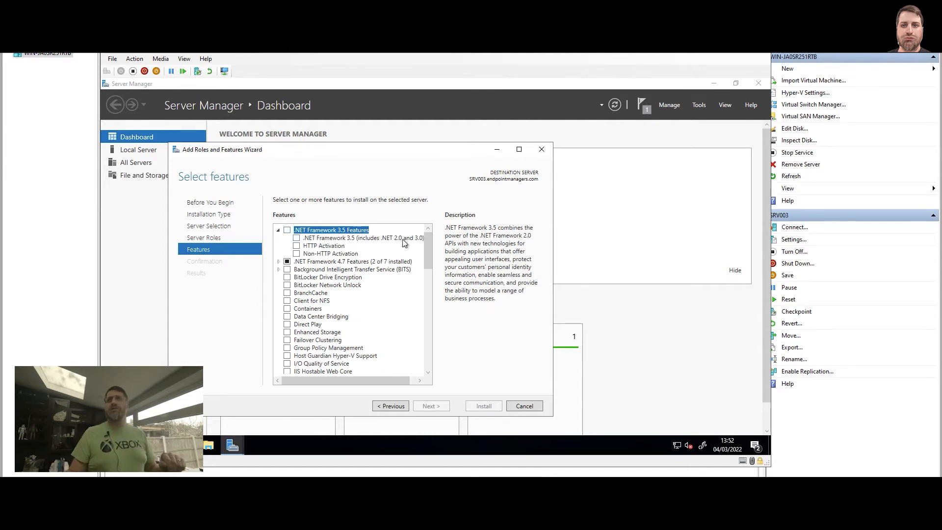
pyautogui.click(297, 239)
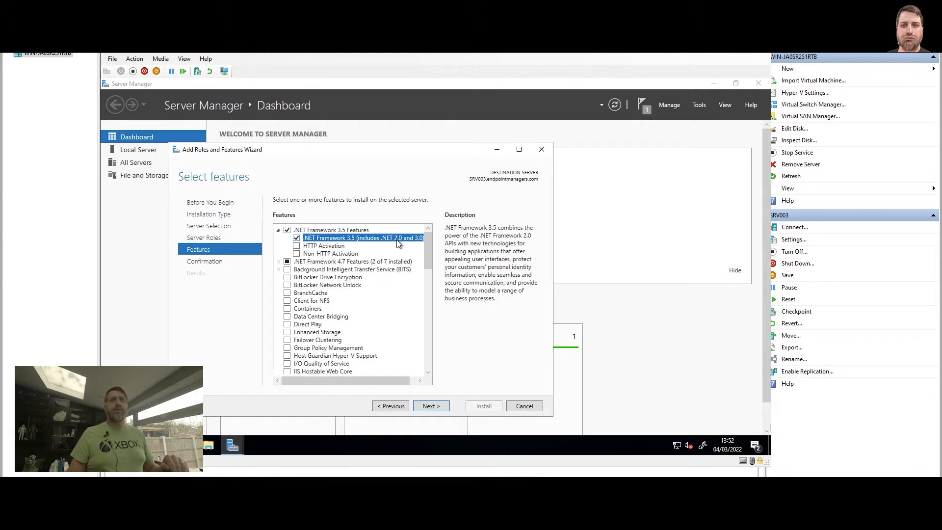
pyautogui.click(439, 408)
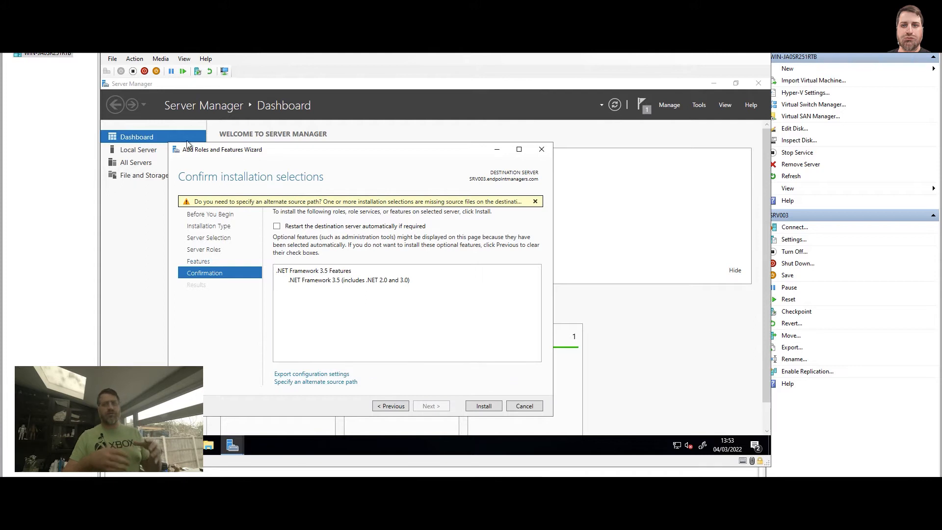
# Insert en-us_windows_server_2019_updated_jul_2021_x64_dvd_01319f3c.iso into the virtual machine's DVD drive.
pyautogui.click(165, 63)
pyautogui.moveTo(169, 71)
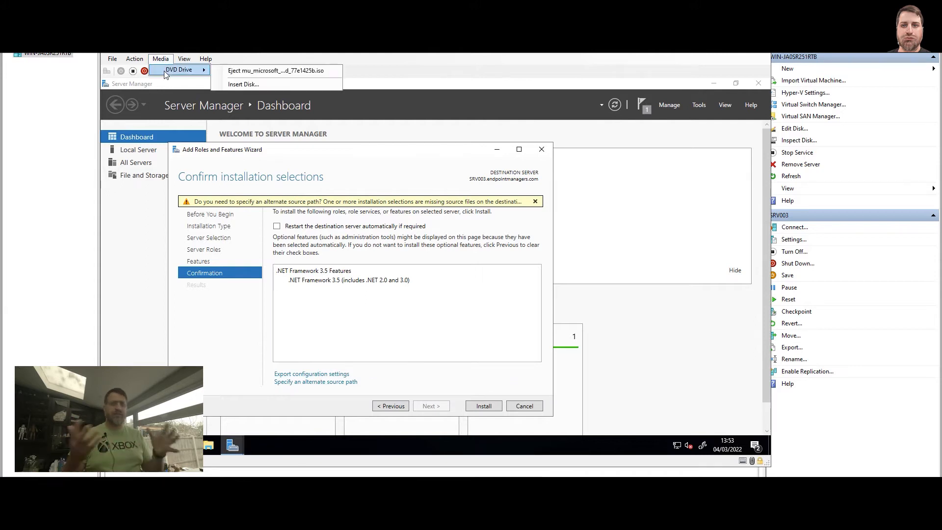
pyautogui.click(251, 85)
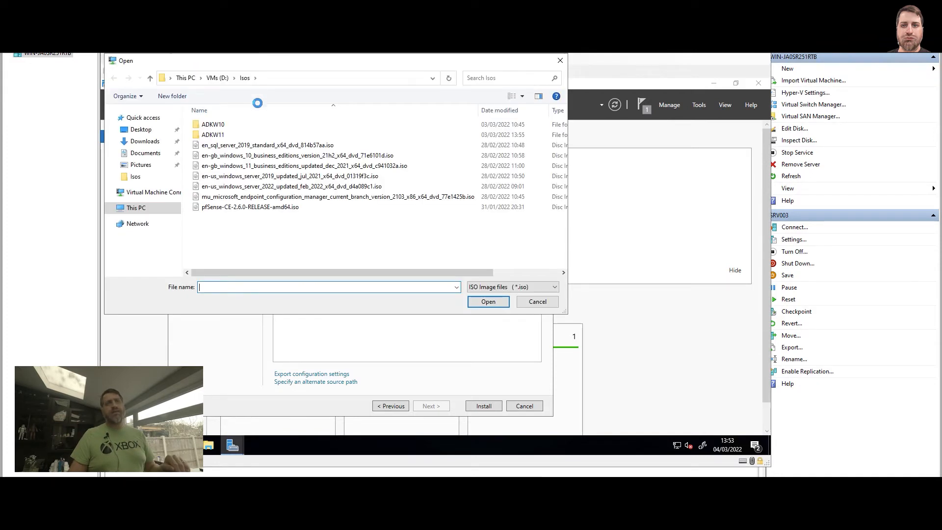
pyautogui.click(321, 176)
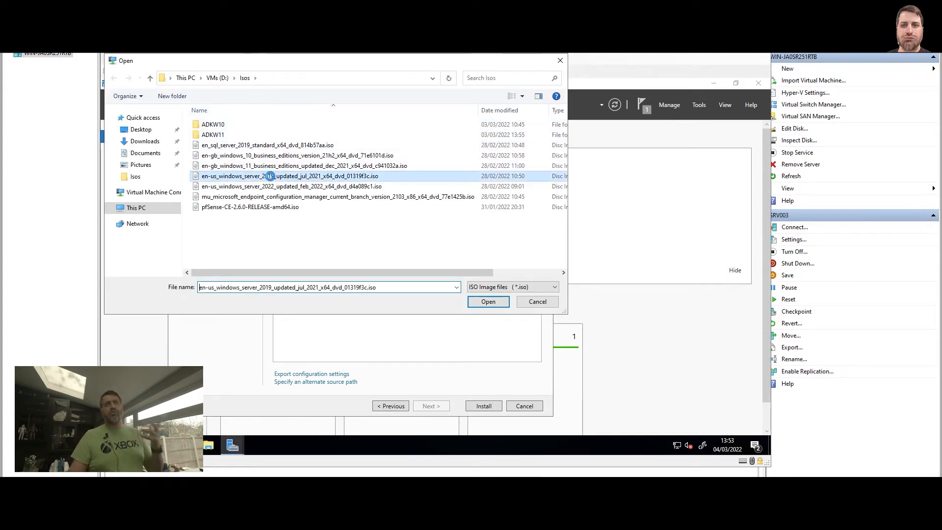
pyautogui.click(487, 301)
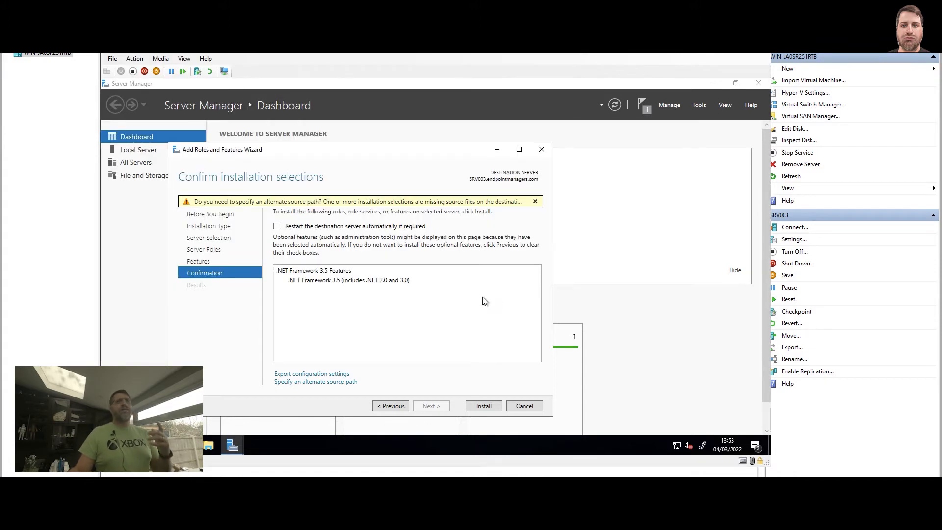
# Browse to the sources\sxs folder on the DVD drive, copy its path and minimise the file window.
pyautogui.press('super+e')
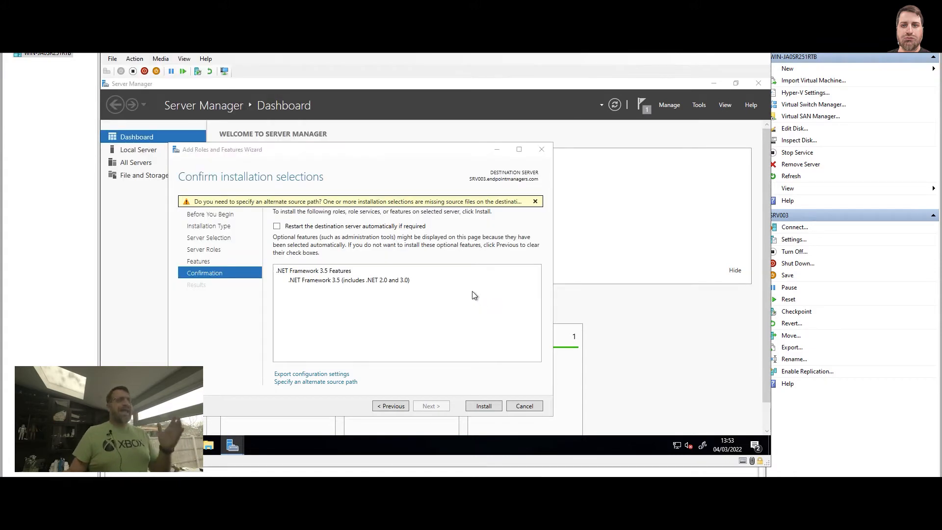
pyautogui.click(239, 238)
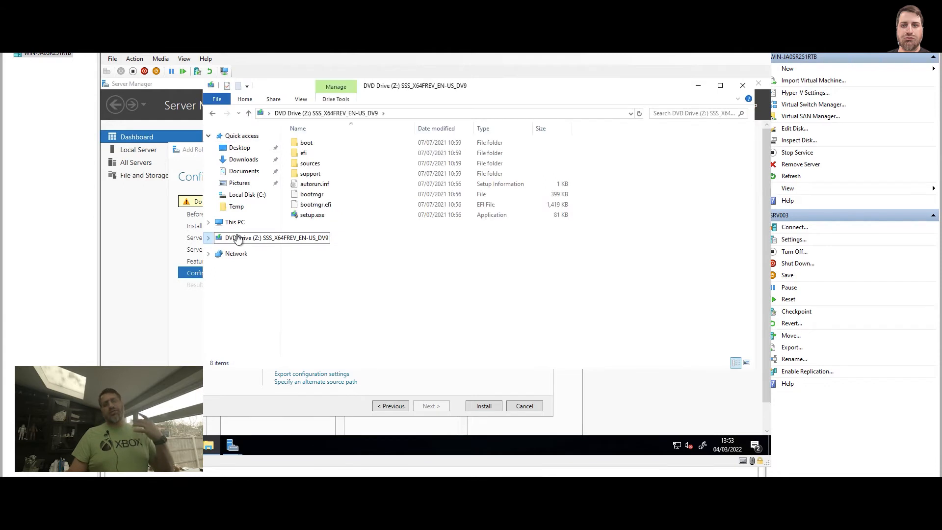
pyautogui.doubleClick(314, 164)
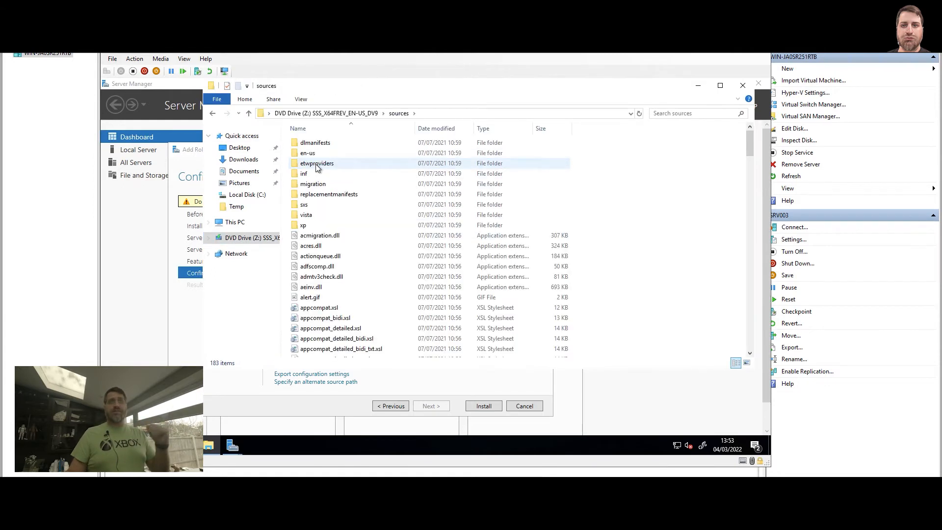
pyautogui.press('s')
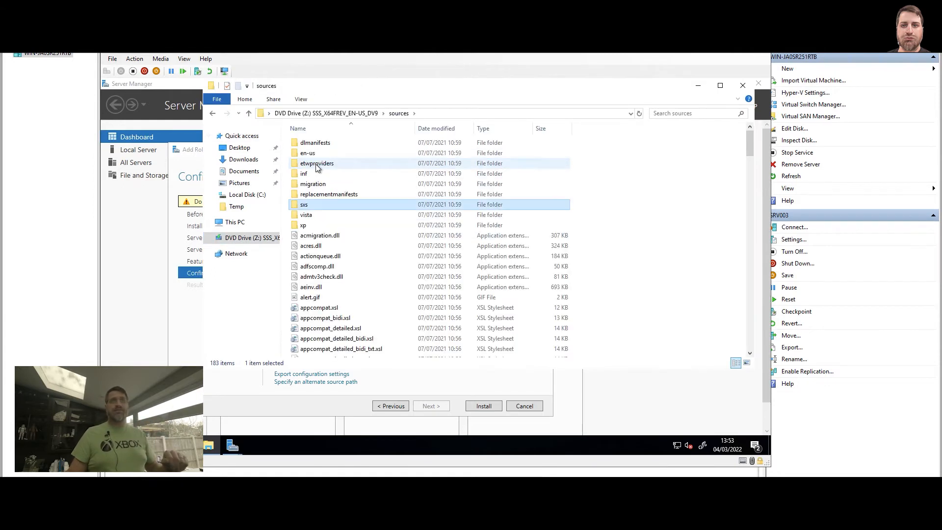
pyautogui.doubleClick(306, 209)
pyautogui.click(484, 113)
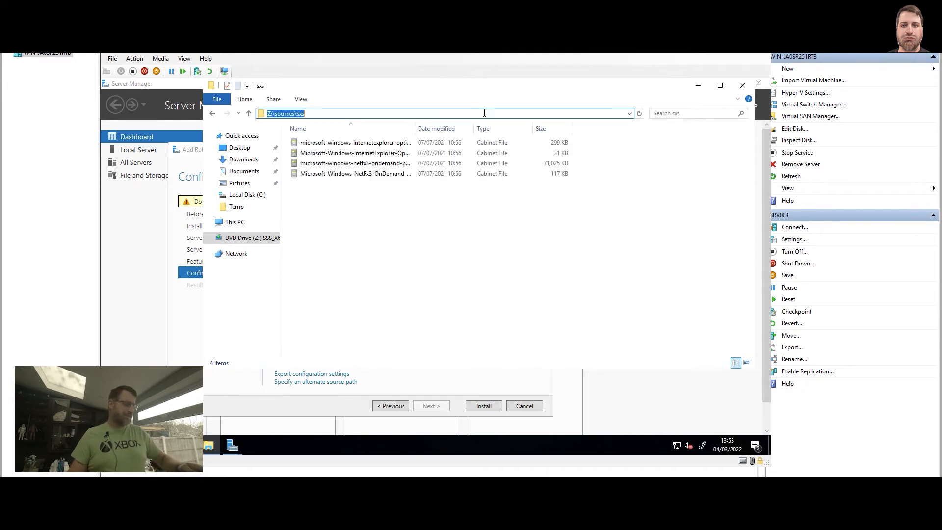
pyautogui.click(698, 85)
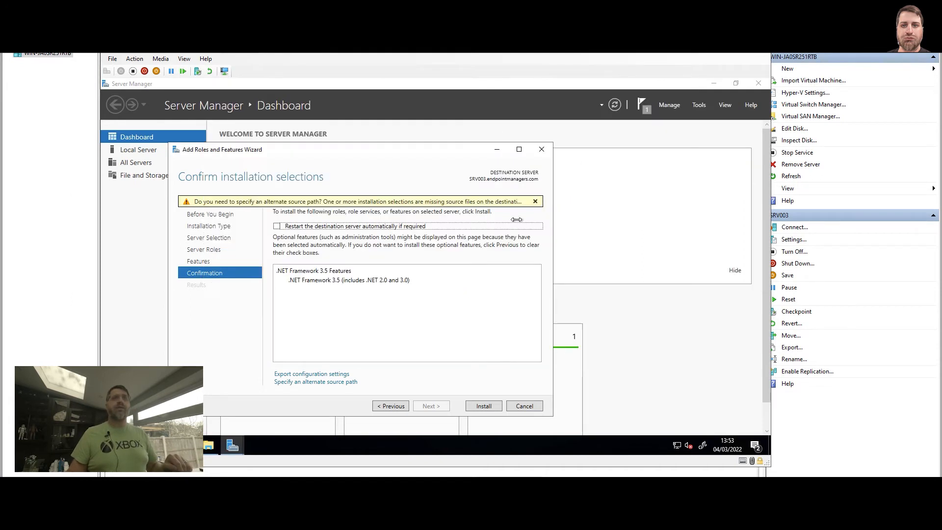
# Specify Z:\sources\sxs as the alternate source path, install .NET Framework 3.5 and close the wizard.
pyautogui.click(308, 382)
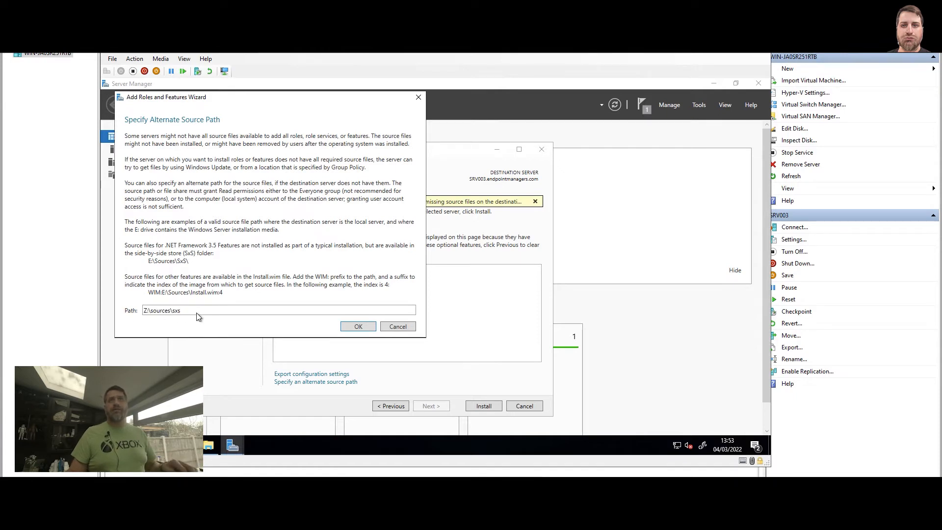
pyautogui.click(366, 326)
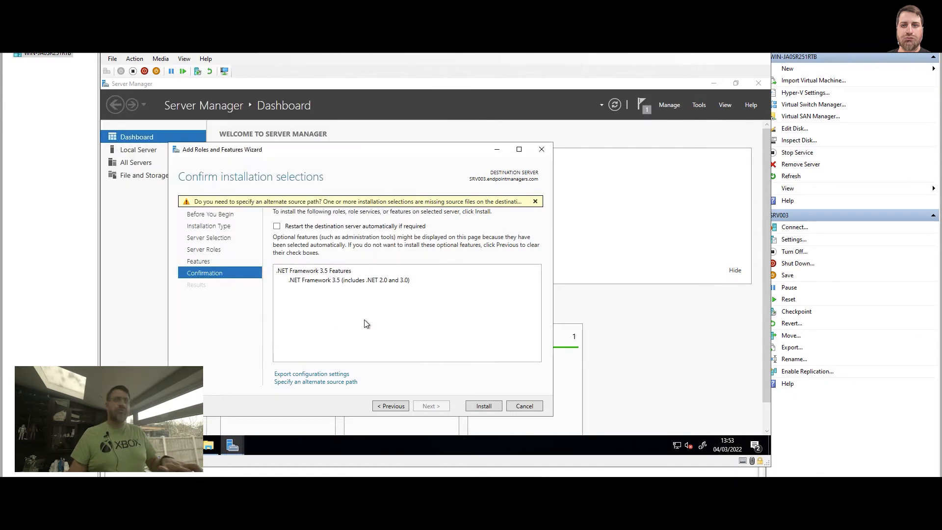
pyautogui.click(483, 405)
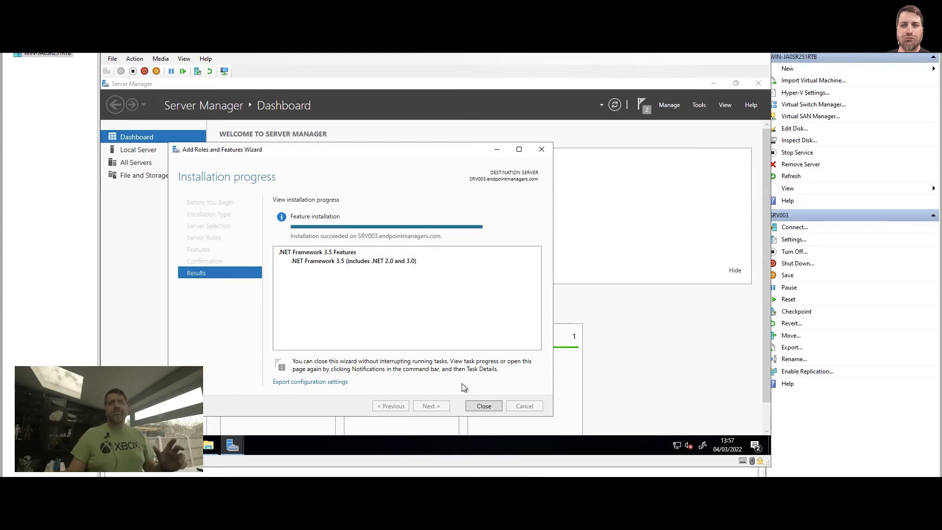
pyautogui.click(484, 406)
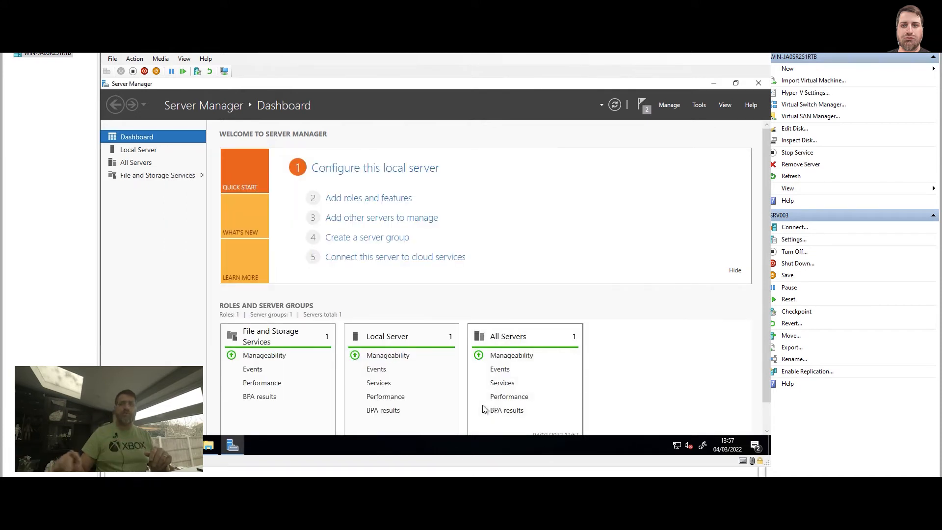
# Check which .NET Framework 4.7 features are installed on SRV003 in the Add Roles and Features wizard, then cancel it and close Server Manager.
pyautogui.click(669, 107)
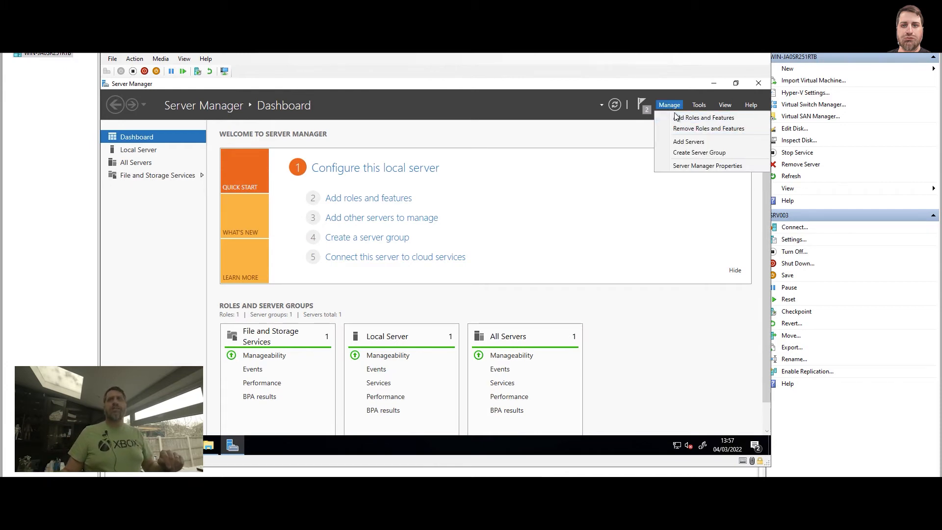
pyautogui.click(676, 119)
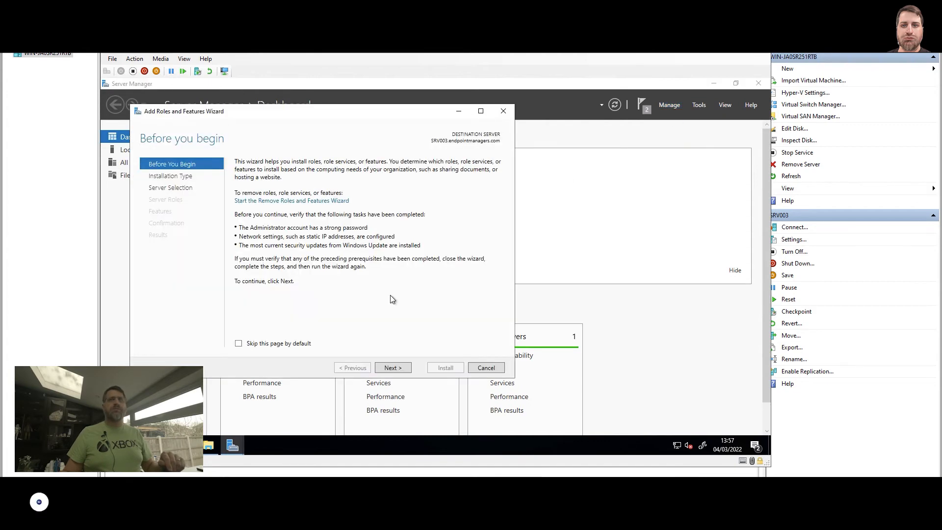
pyautogui.click(392, 369)
pyautogui.click(393, 368)
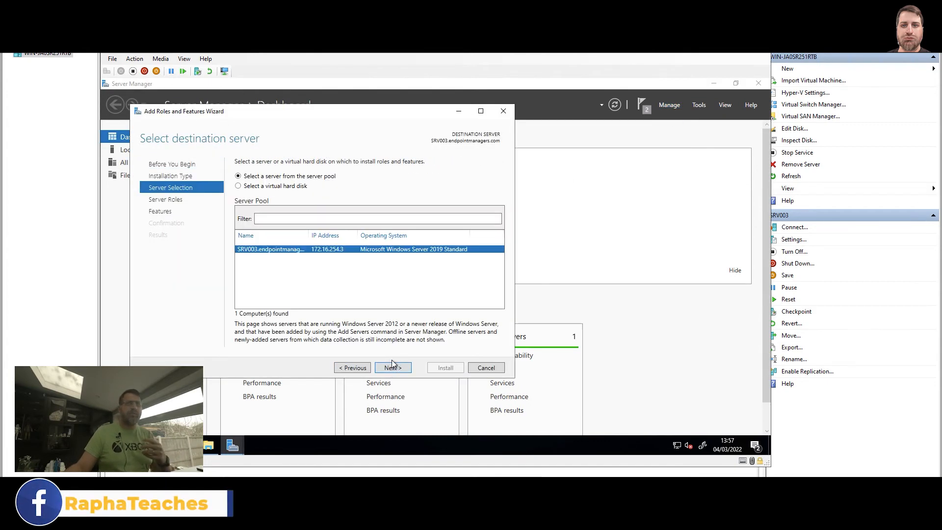
pyautogui.click(392, 368)
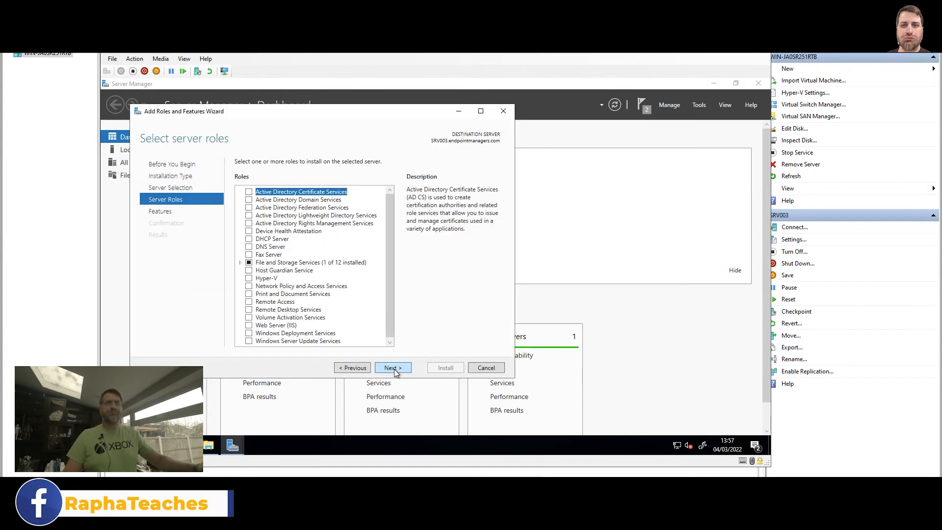
pyautogui.click(393, 368)
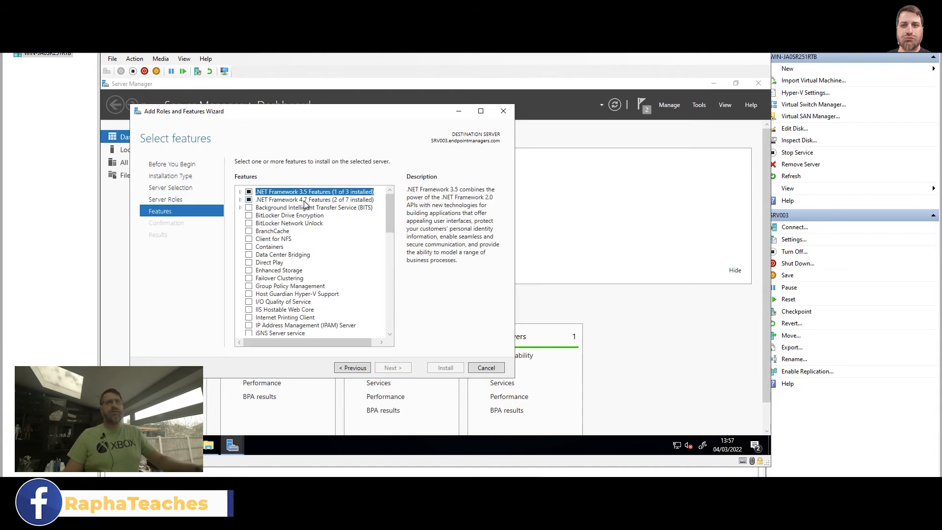
pyautogui.click(240, 200)
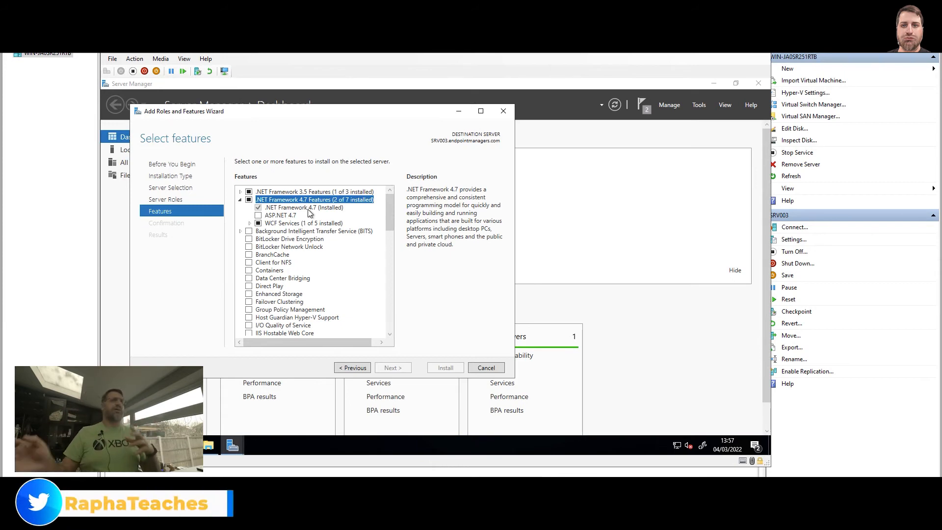
pyautogui.click(486, 369)
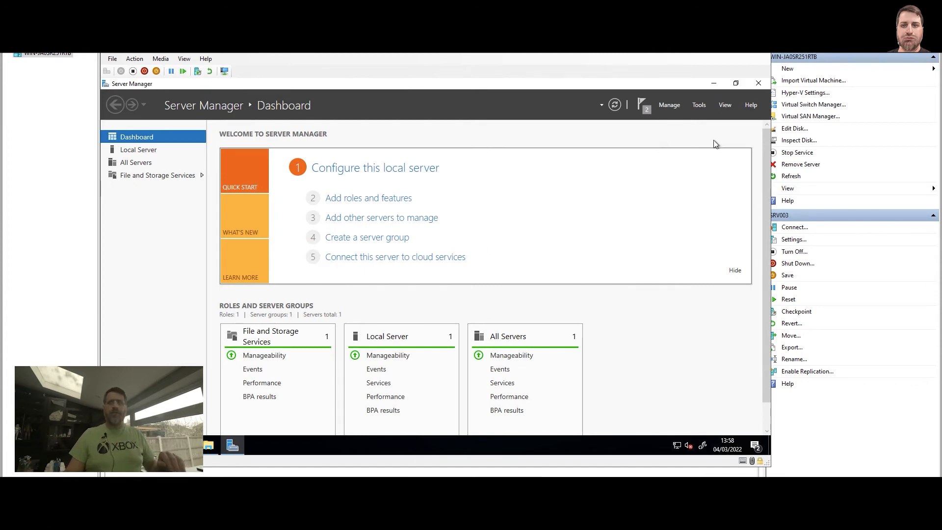
pyautogui.click(759, 84)
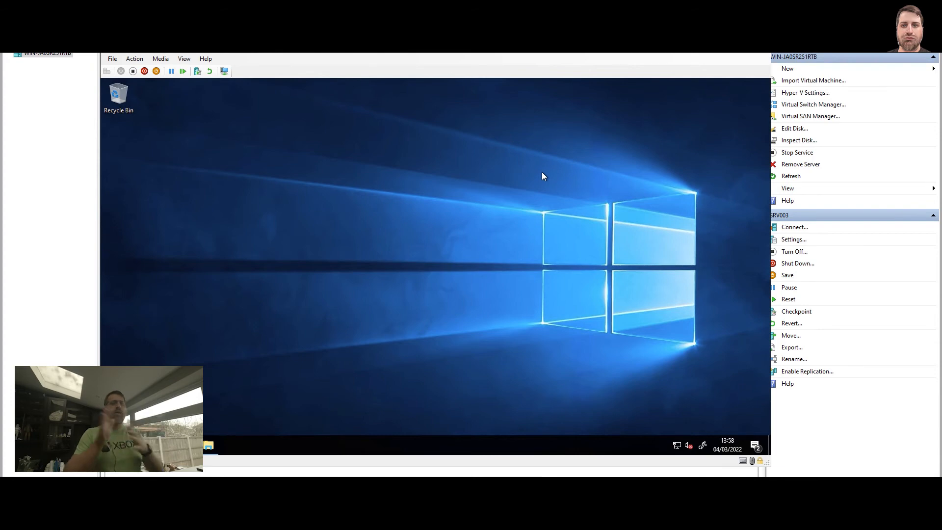
# Insert mu_microsoft_endpoint_configuration_manager_current_branch_version_2103_x86_x64_dvd_77e1425b.iso into the virtual machine's DVD drive.
pyautogui.click(162, 59)
pyautogui.moveTo(162, 71)
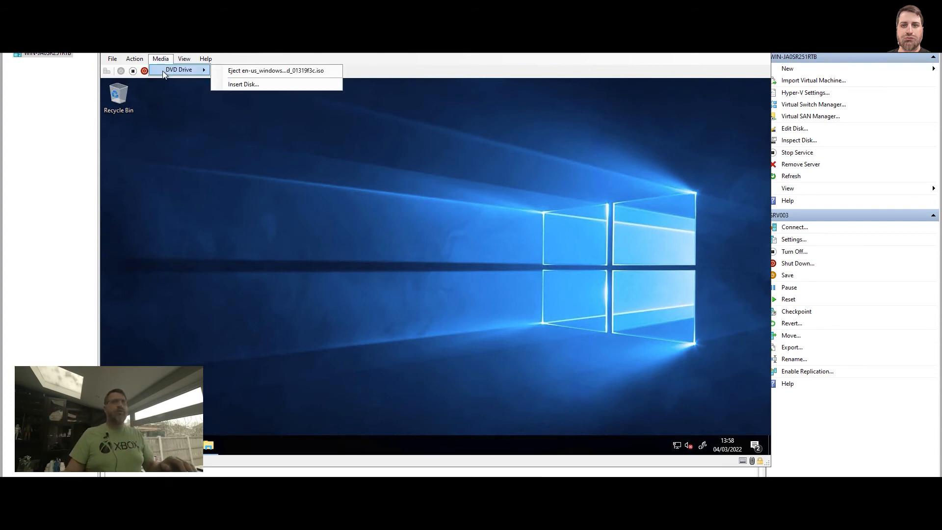
pyautogui.click(254, 84)
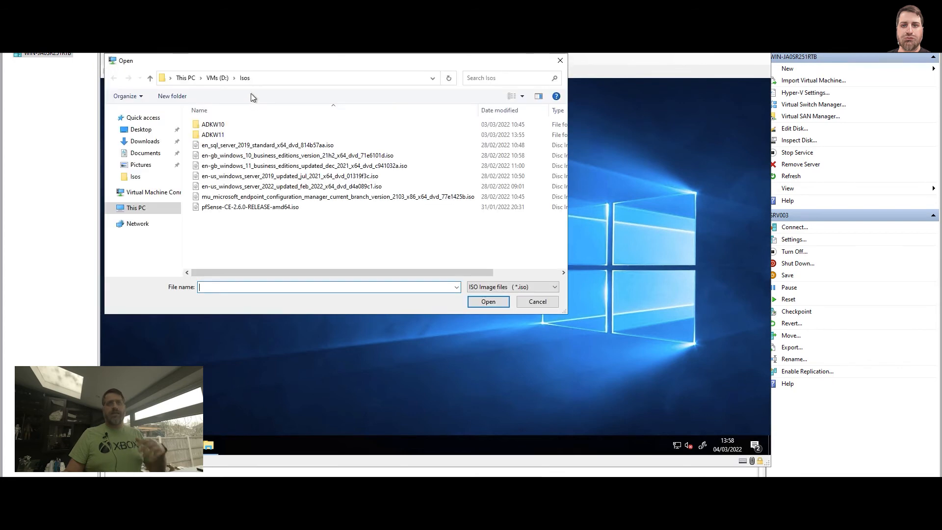
pyautogui.doubleClick(280, 196)
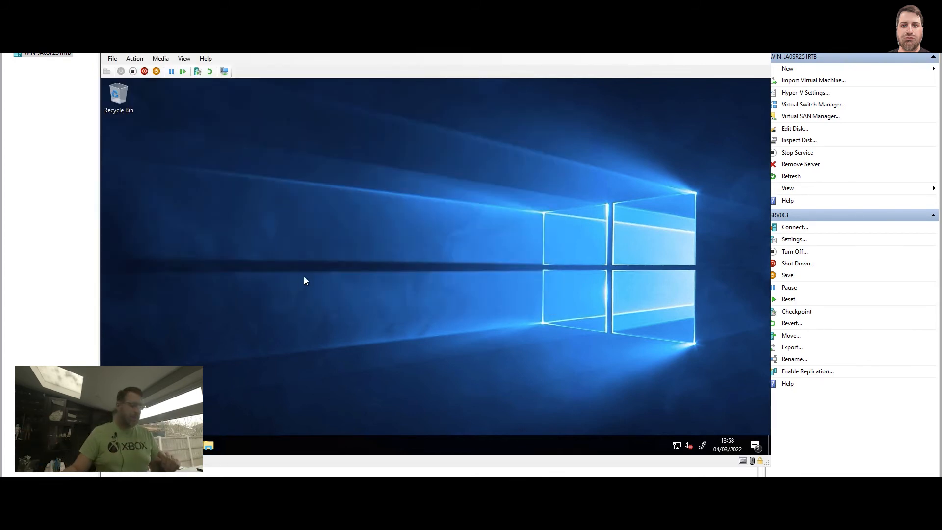
# Open Command Prompt as administrator on the virtual machine and approve the elevation.
pyautogui.press('super')
pyautogui.write('cmd')
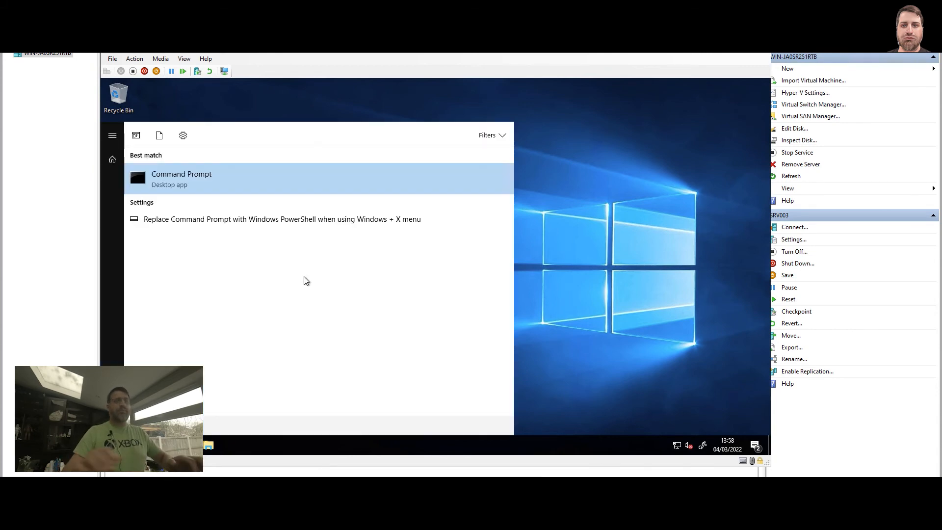
pyautogui.rightClick(206, 175)
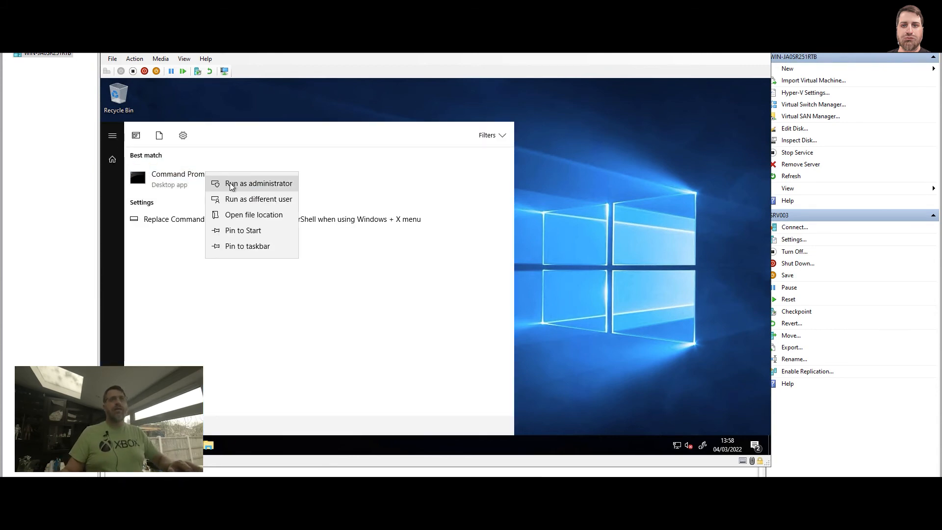
pyautogui.click(229, 184)
pyautogui.click(409, 324)
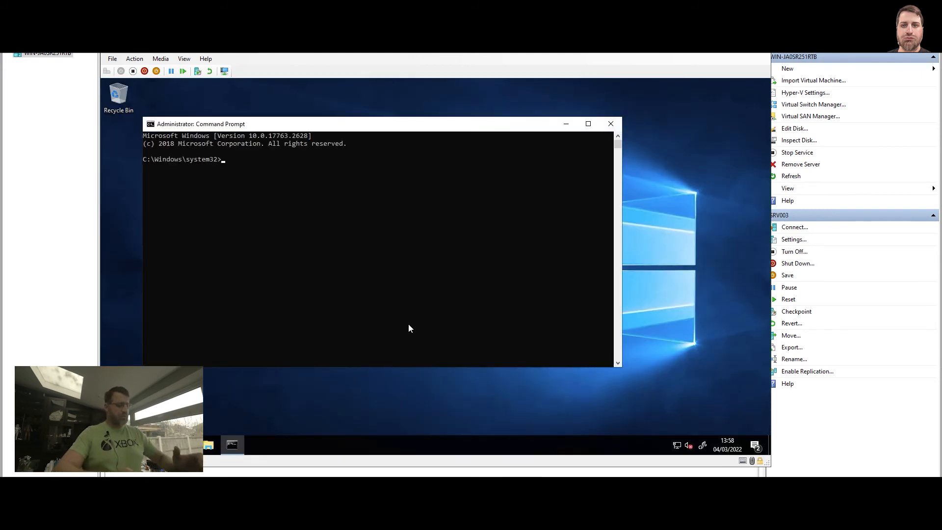
# Switch to the Z: drive and change to the SMSSETUP\BIN\X64 directory.
pyautogui.write('z:')
pyautogui.press('Return')
pyautogui.write('cd SMSSETUP')
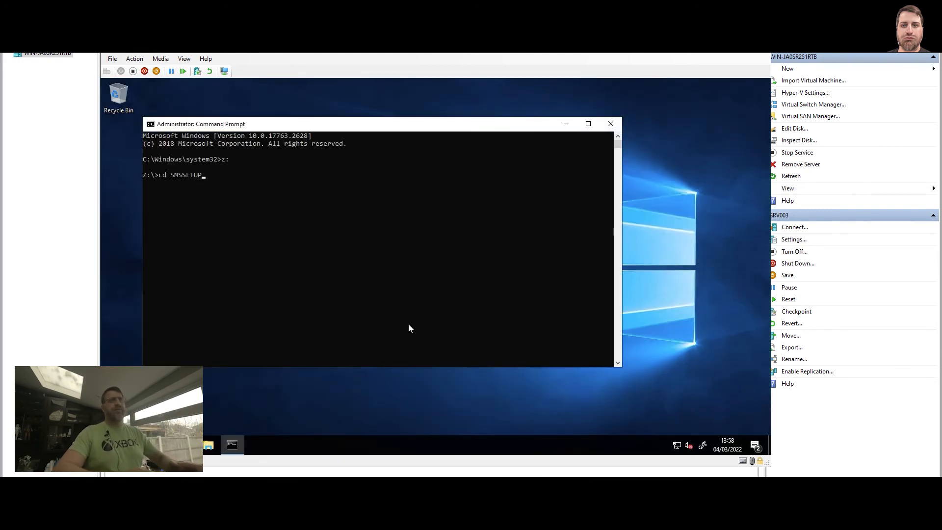
pyautogui.write('\\BIN\\X64')
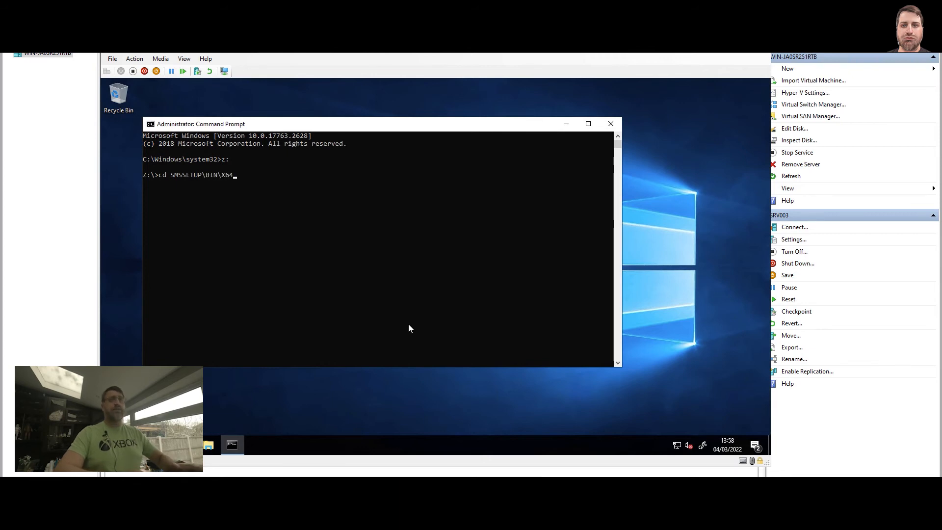
pyautogui.press('Return')
# Run prereqchk.exe /pri /sql srv002.endpointmanagers.com /sdk srv003.endpointmanagers.com to repeat the Configuration Manager prerequisite check.
pyautogui.write('prereqchk.exe')
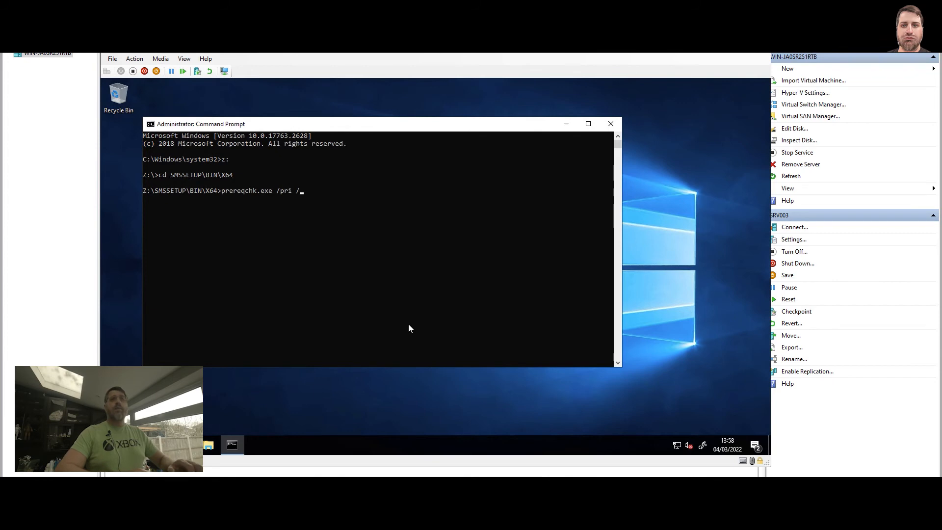
pyautogui.write('/pri /sql srv')
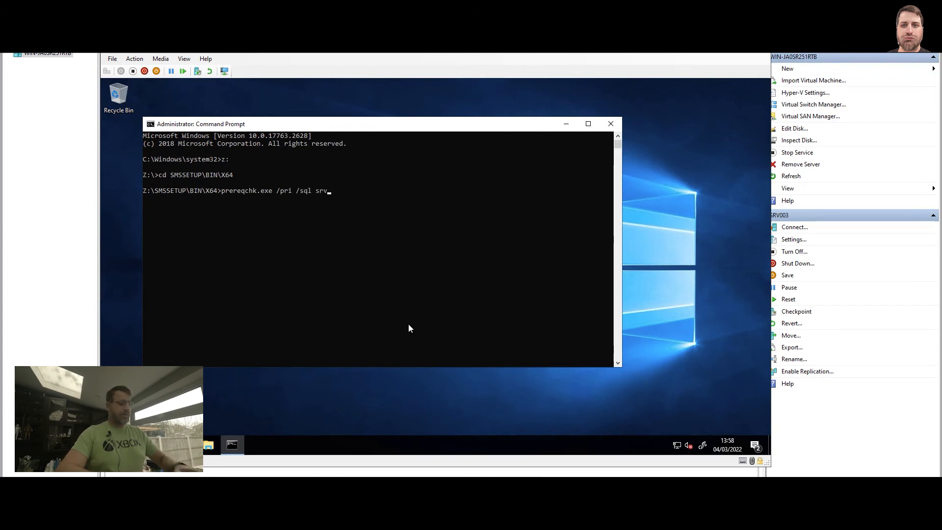
pyautogui.write('002.e')
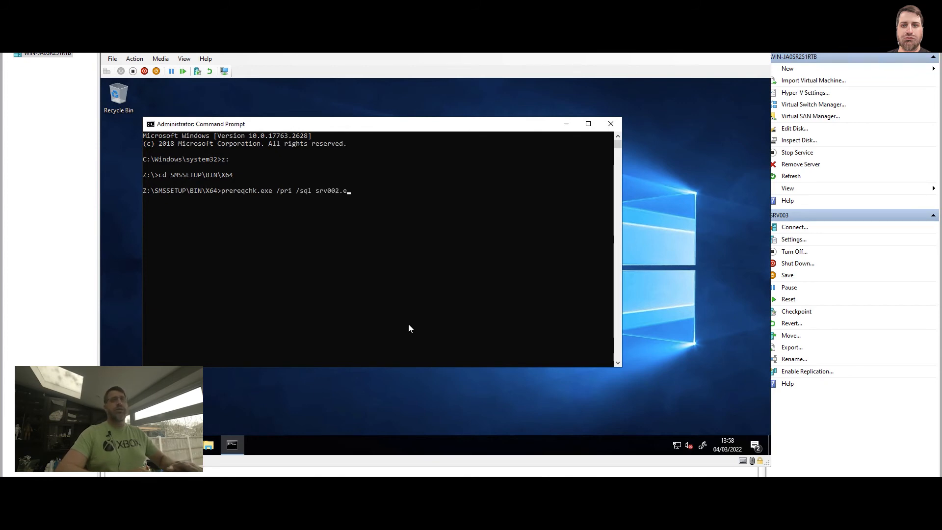
pyautogui.write('ndpointmana')
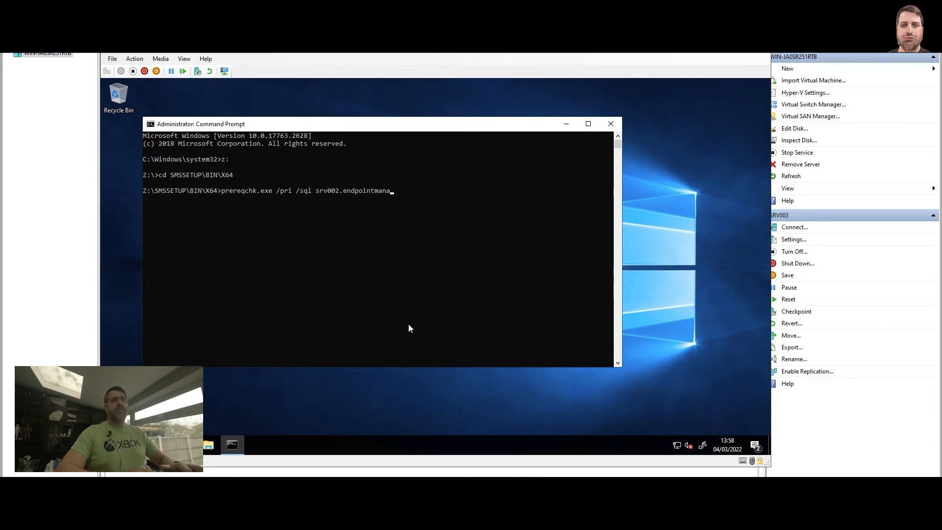
pyautogui.write('gers.com /sd')
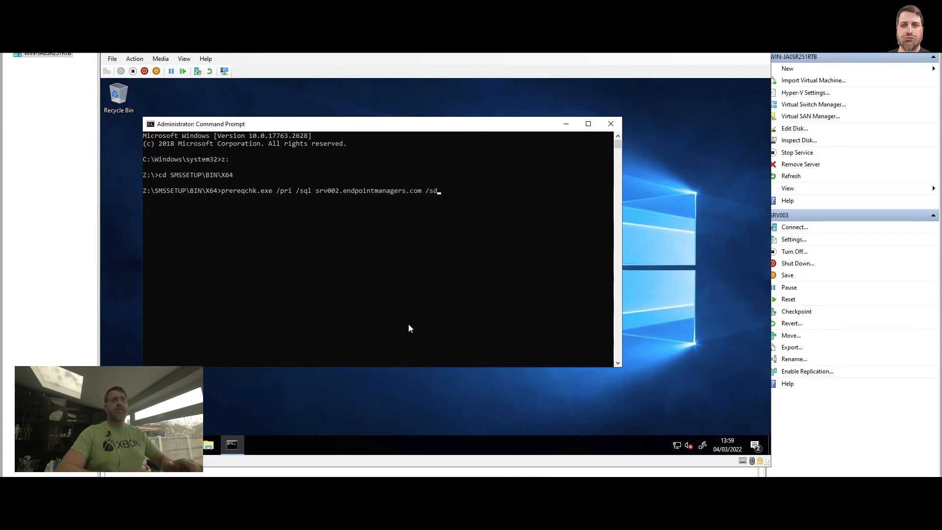
pyautogui.write('k srv0')
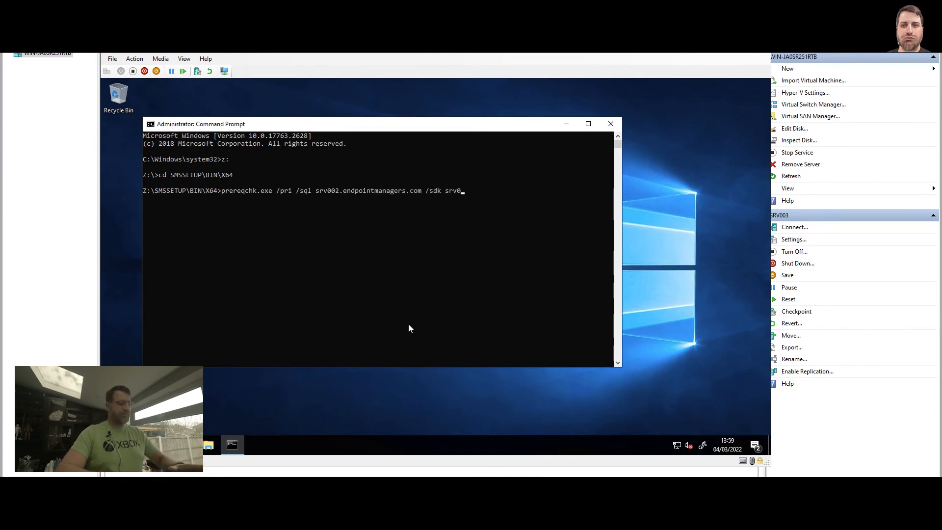
pyautogui.write('03.endpointmanagers.com')
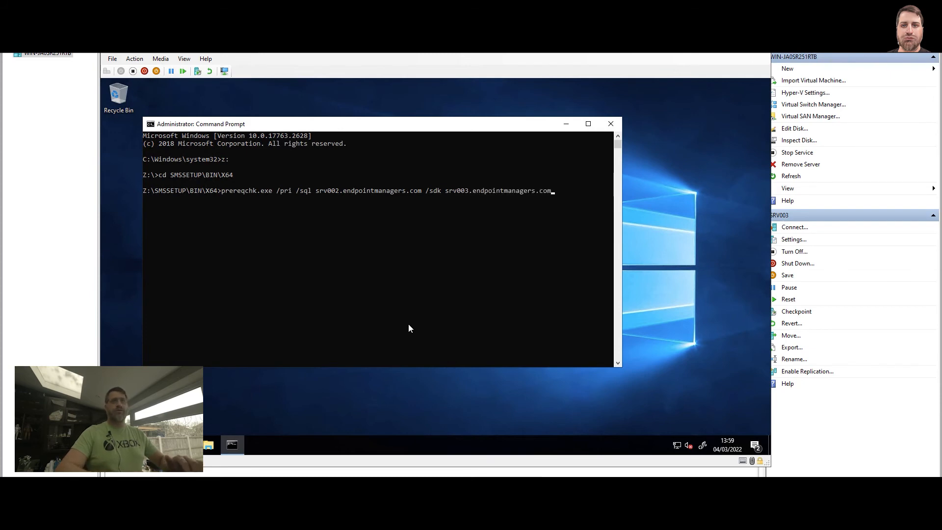
pyautogui.press('Return')
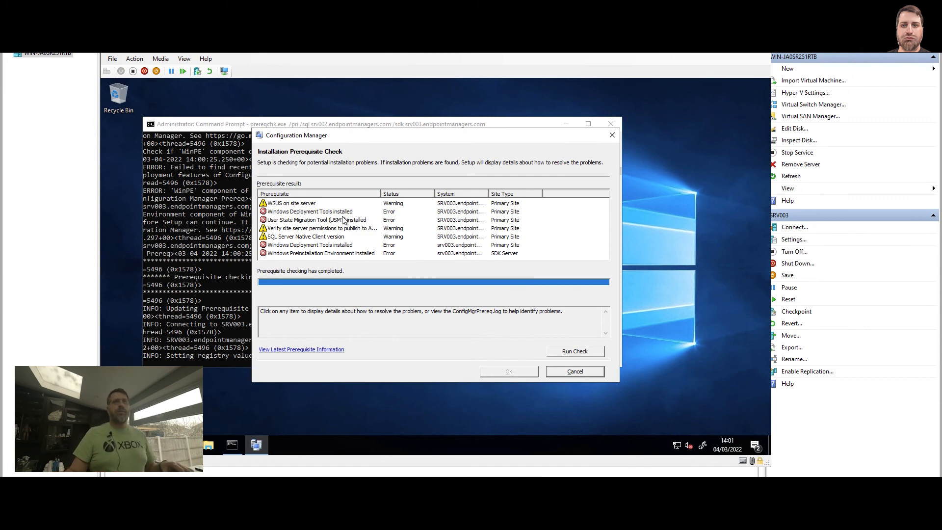
# Review the prerequisite errors and the details of the Active Directory publishing permissions, SQL Server Native Client version and WSUS warnings.
pyautogui.moveTo(344, 212); pyautogui.dragTo(338, 256)
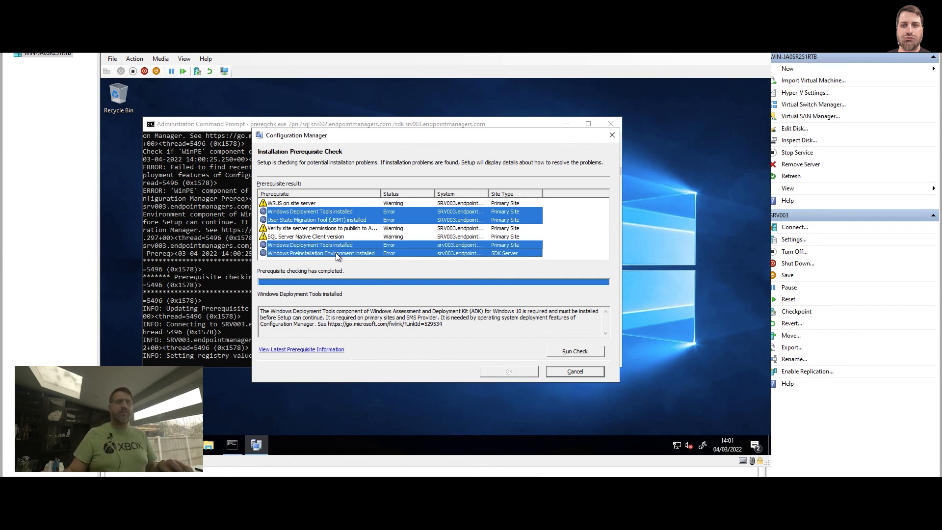
pyautogui.click(342, 230)
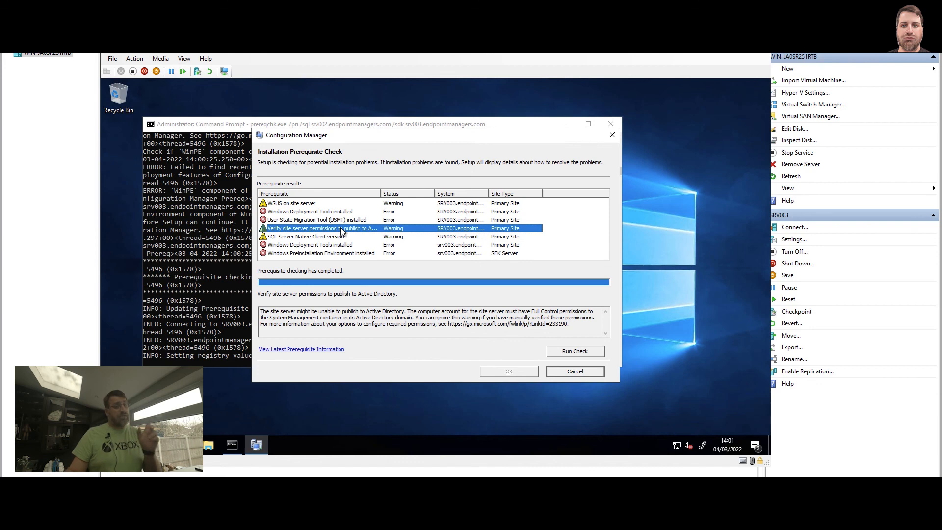
pyautogui.click(338, 237)
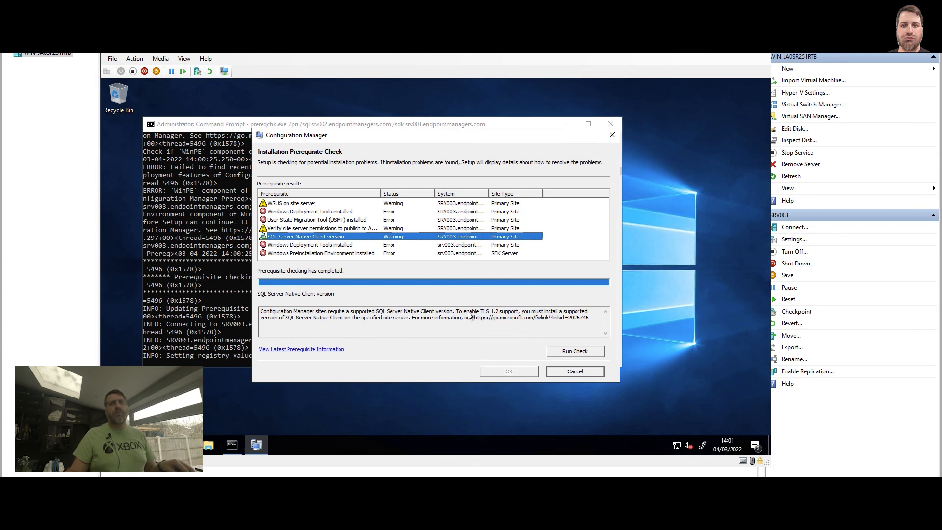
pyautogui.moveTo(456, 313); pyautogui.dragTo(505, 318)
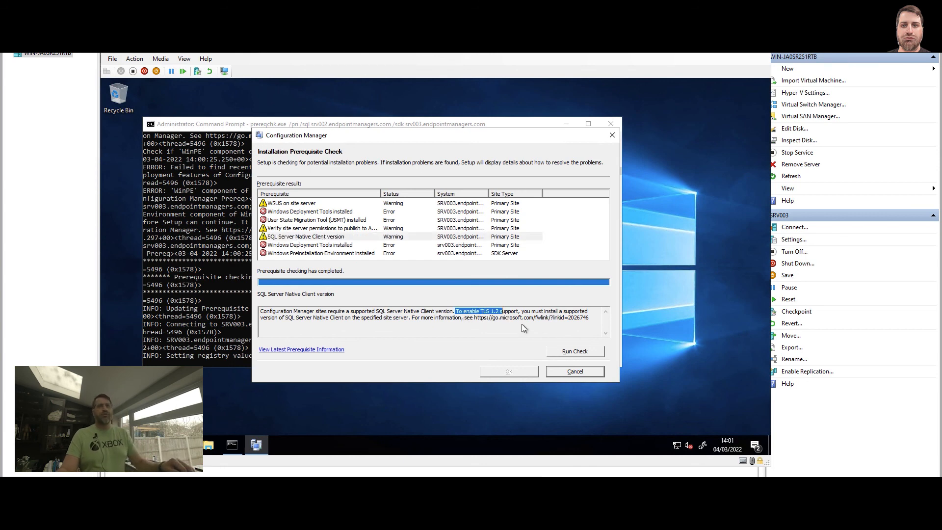
pyautogui.click(295, 204)
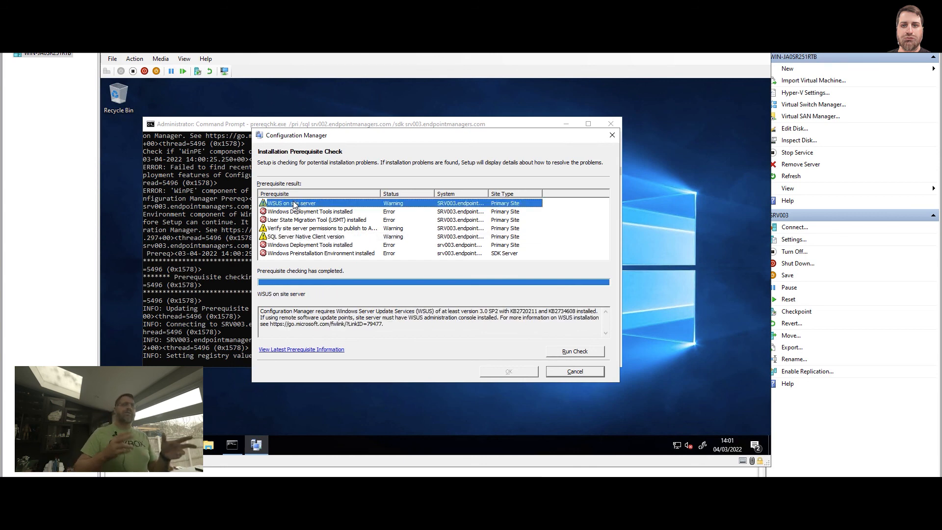